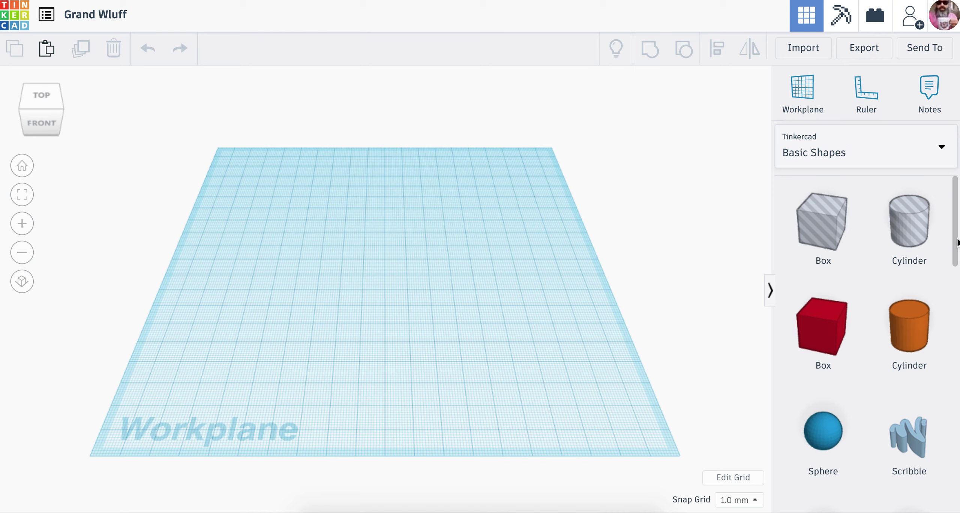
# Place a Heart from the basic shapes near the middle of the workplane.
pyautogui.scroll(-1, 909, 225)
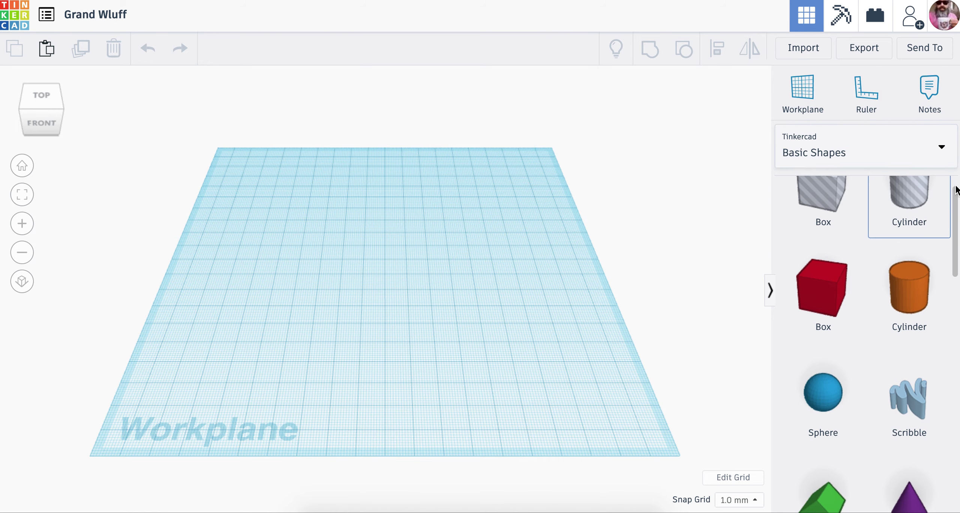
pyautogui.moveTo(956, 243); pyautogui.dragTo(956, 435)
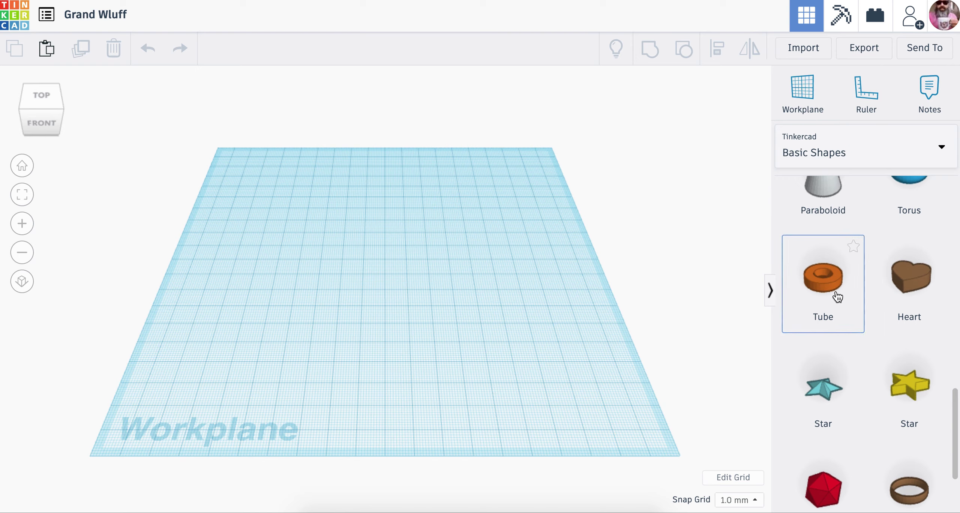
pyautogui.moveTo(911, 285); pyautogui.dragTo(386, 264)
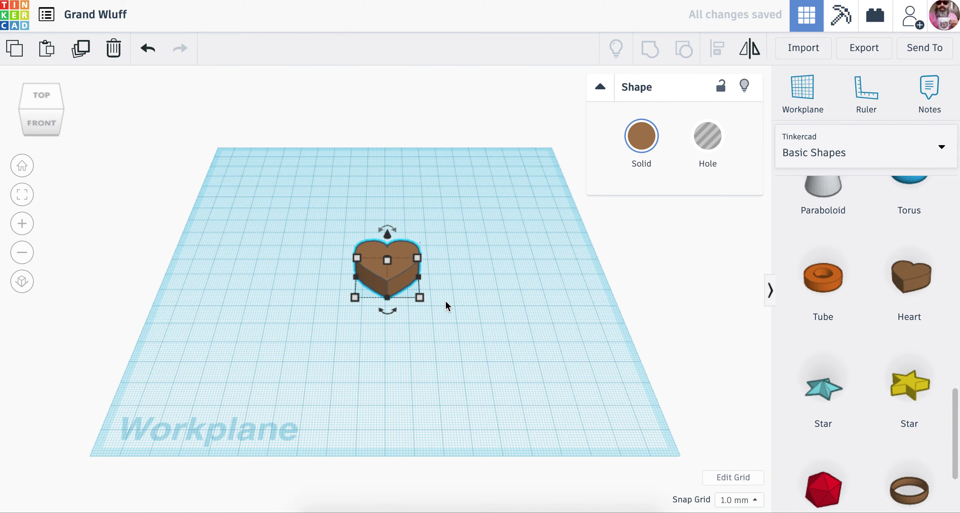
# Rotate the heart 90° so it stands on its side, and tilt it slightly from vertical.
pyautogui.press('f')
pyautogui.moveTo(492, 283); pyautogui.dragTo(471, 325, button='middle')
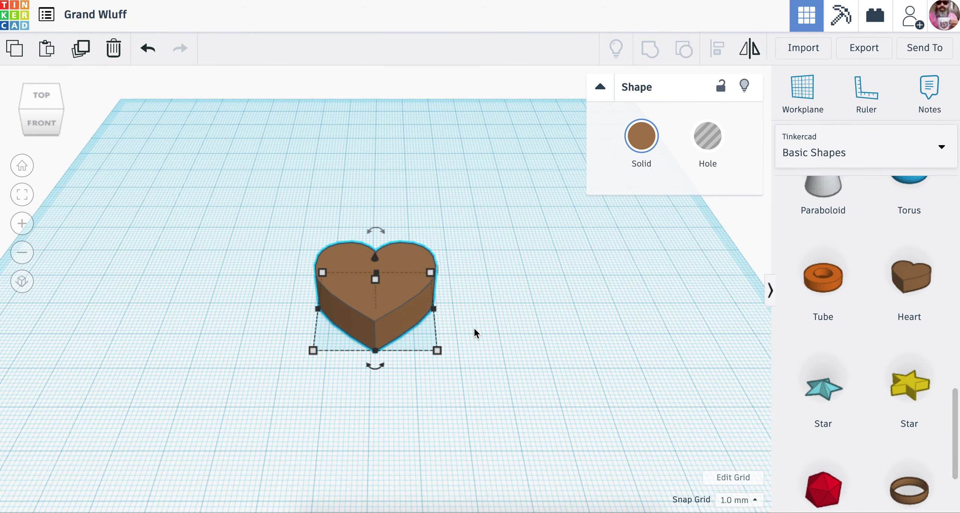
pyautogui.moveTo(376, 231); pyautogui.dragTo(325, 253)
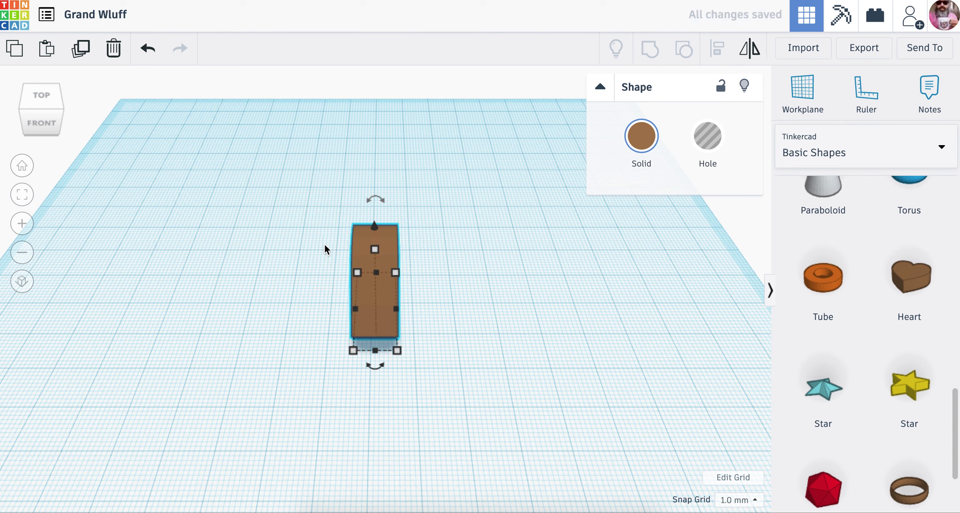
pyautogui.moveTo(375, 200); pyautogui.dragTo(413, 216)
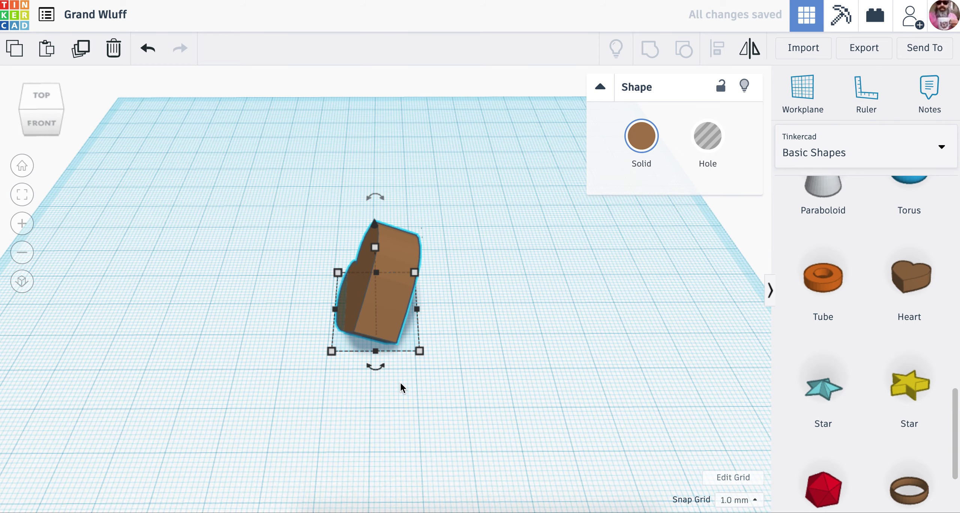
# Stretch the tilted heart to 39 mm long at its pointed end and narrow its width slightly.
pyautogui.moveTo(400, 383); pyautogui.dragTo(512, 285, button='right')
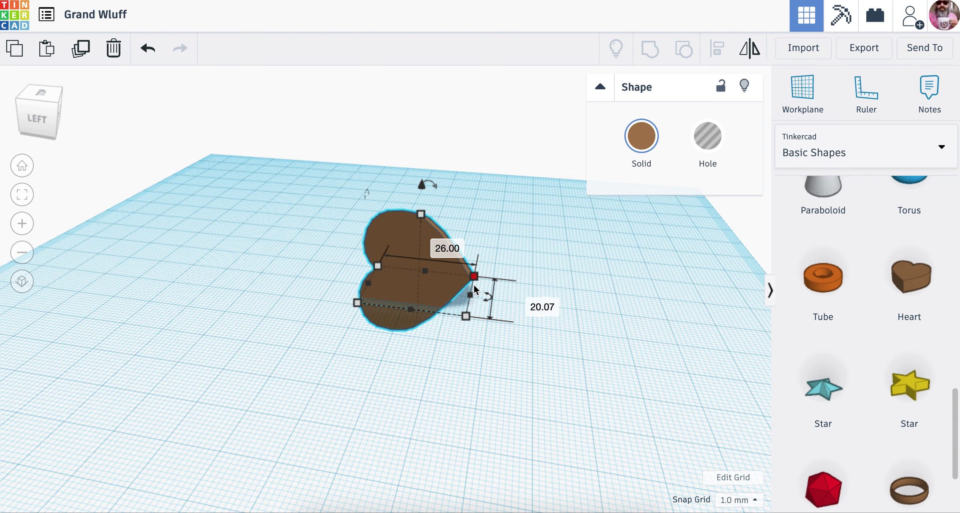
pyautogui.moveTo(471, 296); pyautogui.dragTo(524, 298)
pyautogui.moveTo(581, 321); pyautogui.dragTo(518, 310, button='right')
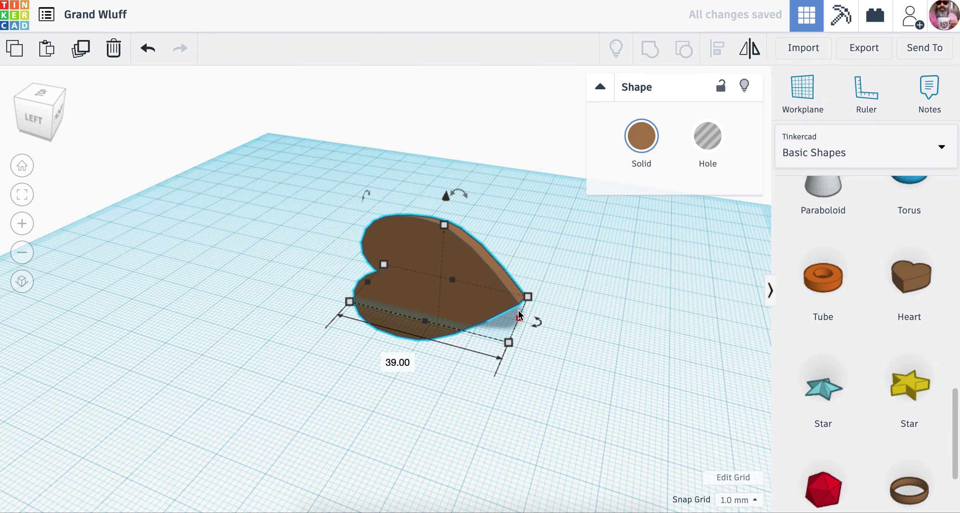
pyautogui.moveTo(452, 267); pyautogui.dragTo(384, 248, button='right')
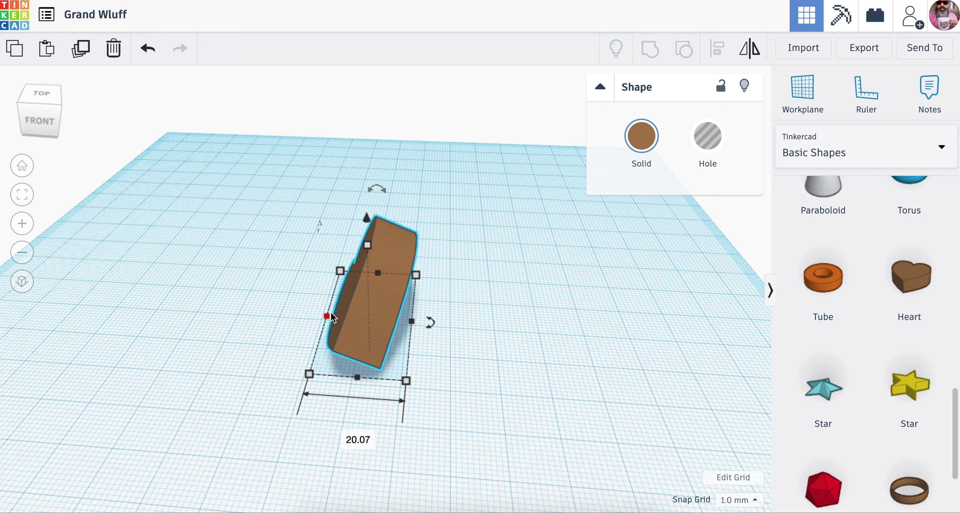
pyautogui.moveTo(327, 319); pyautogui.dragTo(342, 321)
# Raise the stretched heart slightly above its current height over the workplane.
pyautogui.moveTo(444, 316); pyautogui.dragTo(435, 243, button='right')
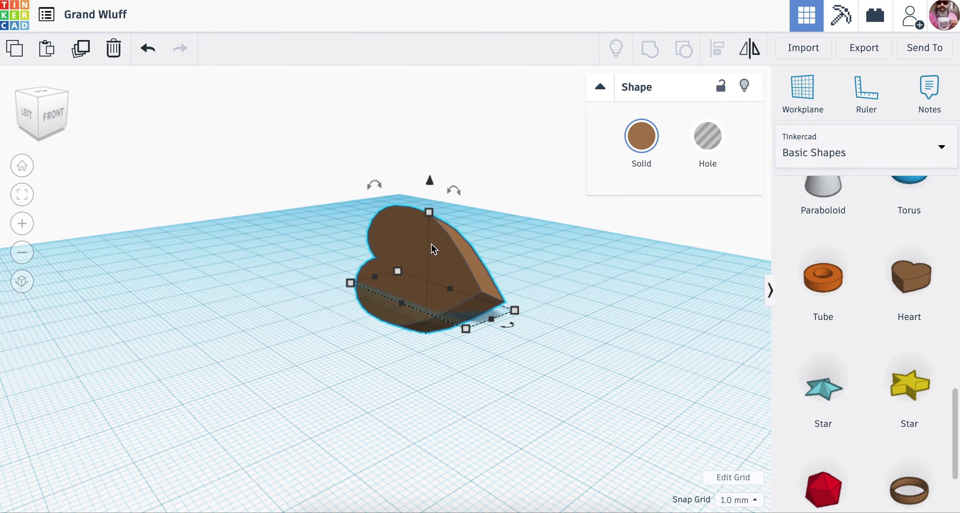
pyautogui.moveTo(430, 181); pyautogui.dragTo(433, 156)
pyautogui.moveTo(566, 286); pyautogui.dragTo(456, 310, button='right')
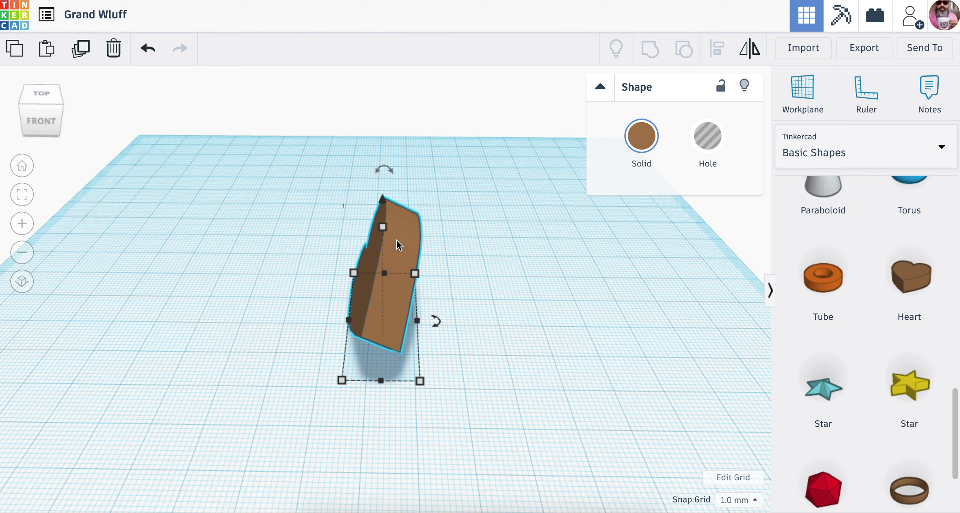
# Duplicate the heart in place and rotate the copy 45° about the vertical axis.
pyautogui.hotkey('ctrl', 'z')
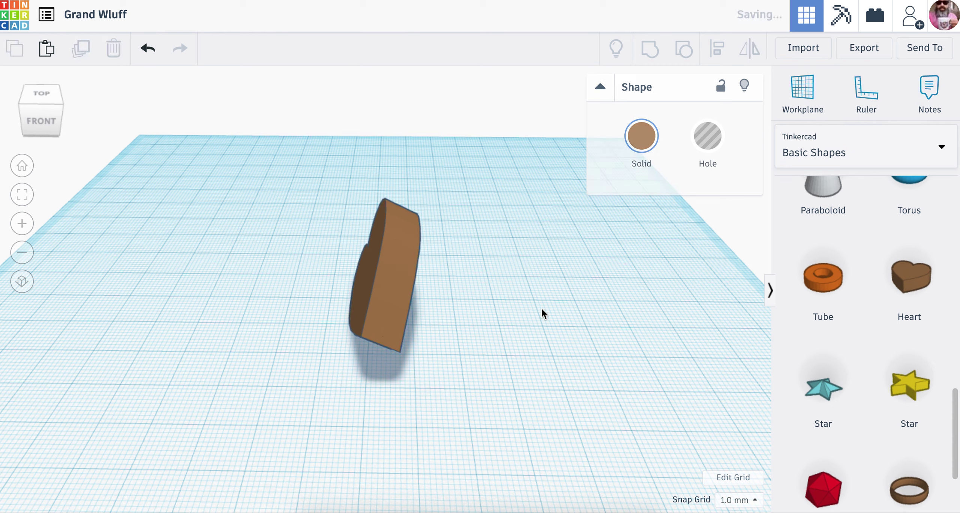
pyautogui.hotkey('ctrl', 'y')
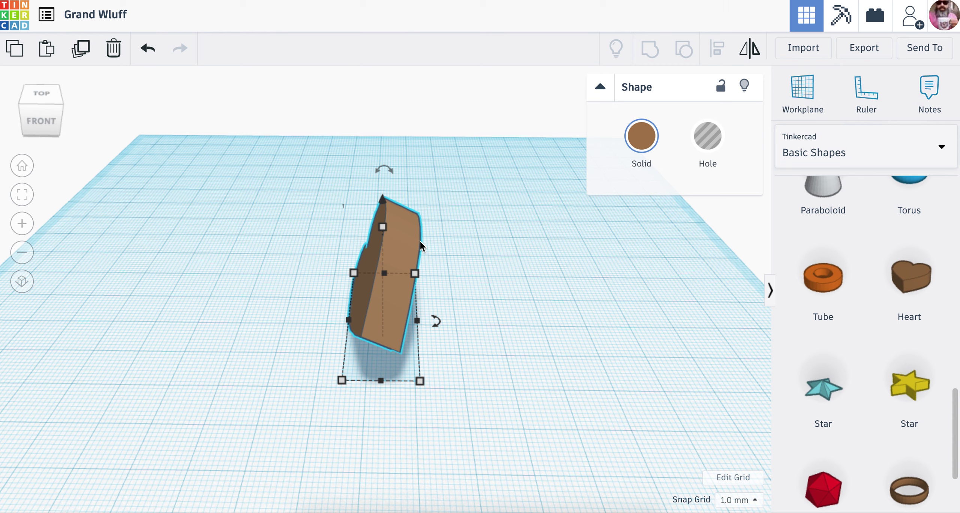
pyautogui.moveTo(435, 326)
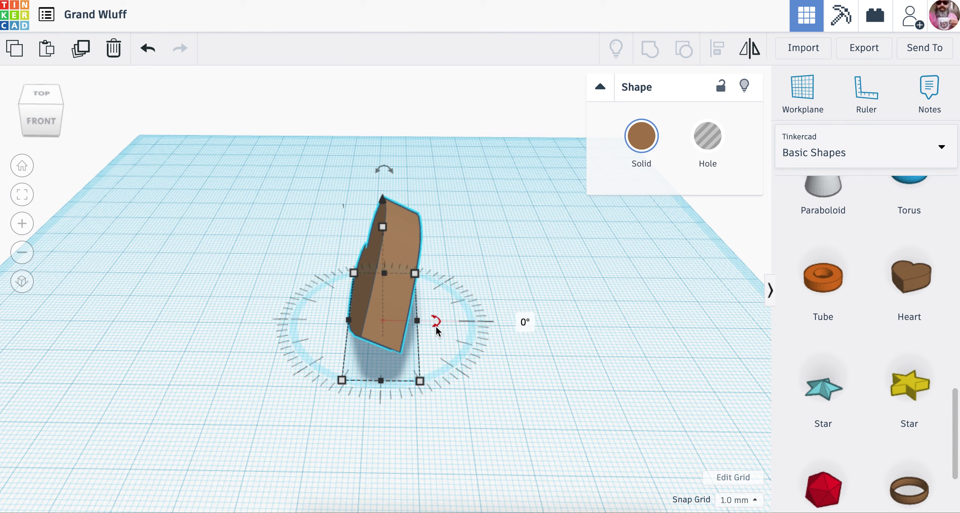
pyautogui.moveTo(437, 322); pyautogui.dragTo(489, 298)
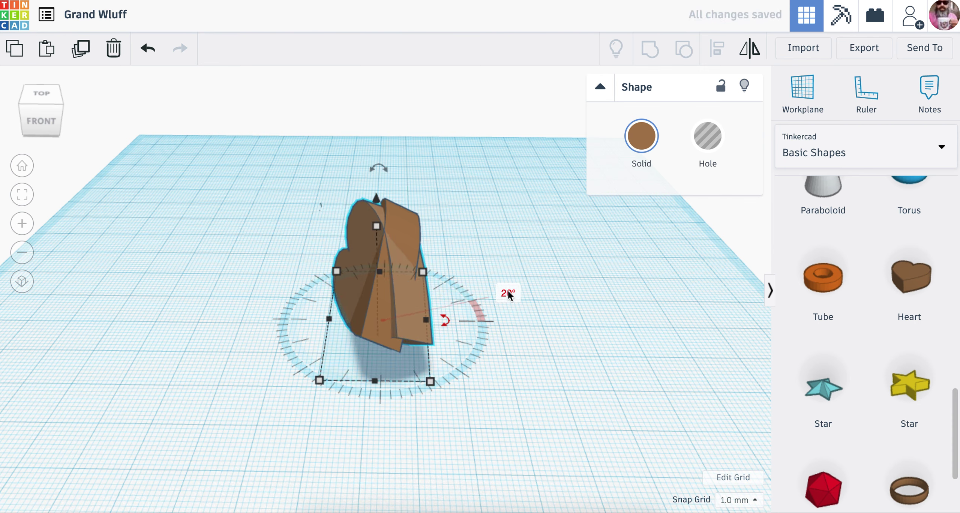
pyautogui.click(512, 295)
pyautogui.write('45')
pyautogui.press('Return')
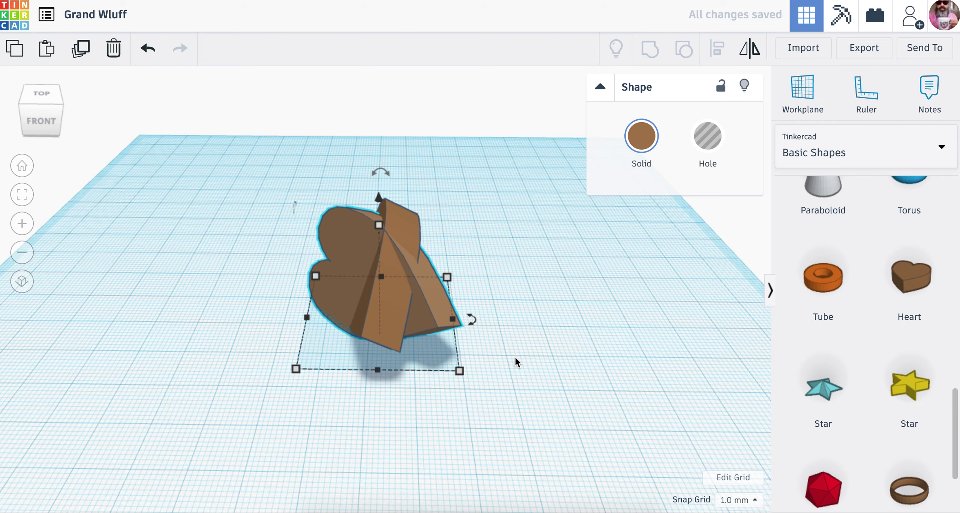
# Repeat the rotated duplication until the hearts form a full circular cluster.
pyautogui.moveTo(525, 355); pyautogui.dragTo(443, 400, button='right')
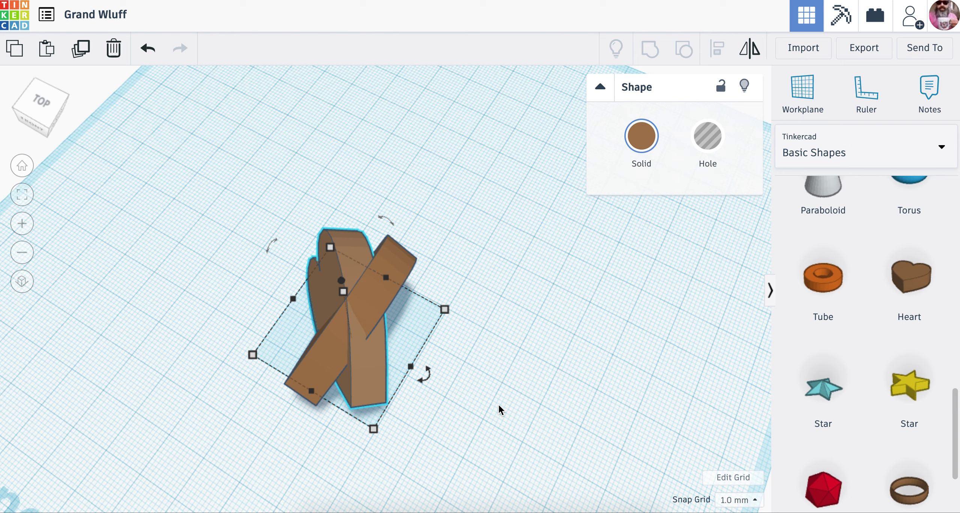
pyautogui.hotkey('ctrl', 'd')
pyautogui.hotkey('ctrl', 'd')
pyautogui.hotkey('ctrl', 'd')
pyautogui.hotkey('ctrl', 'd')
pyautogui.hotkey('ctrl', 'd')
pyautogui.hotkey('ctrl', 'd')
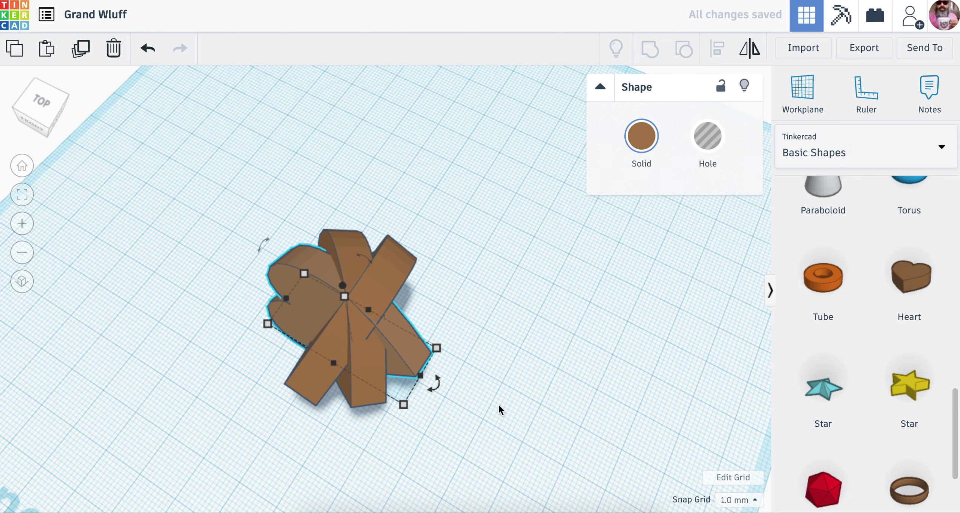
pyautogui.hotkey('ctrl', 'd')
pyautogui.hotkey('ctrl', 'd')
pyautogui.hotkey('ctrl', 'd')
pyautogui.hotkey('ctrl', 'd')
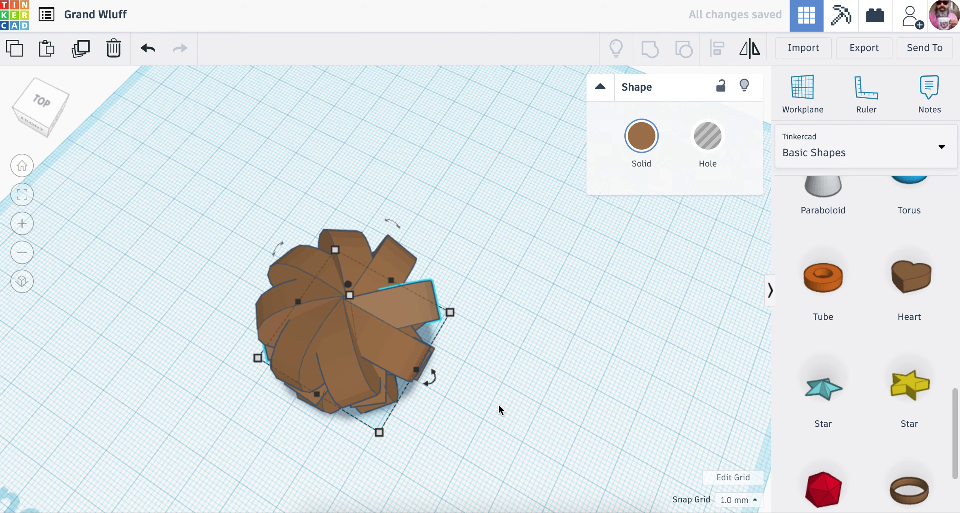
# Select all the hearts in the cluster and group them into one shape.
pyautogui.moveTo(527, 402); pyautogui.dragTo(479, 356, button='right')
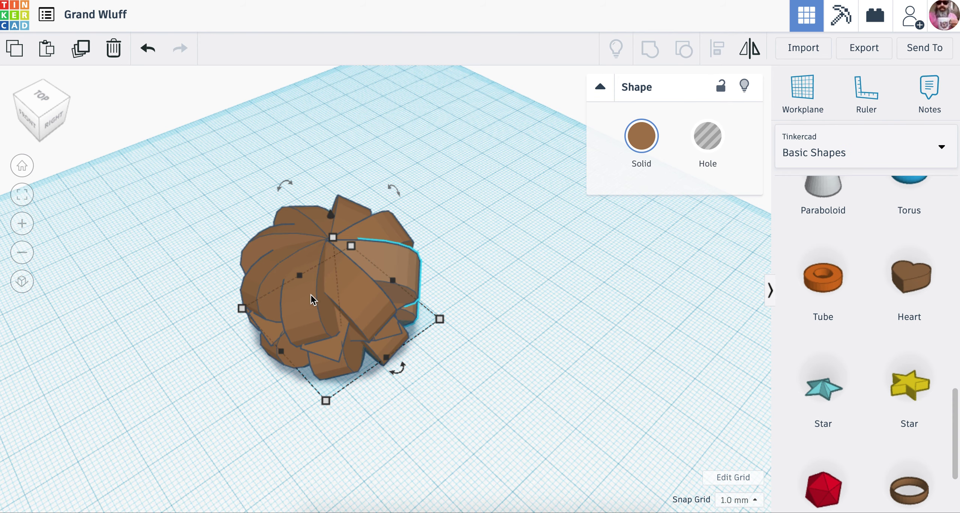
pyautogui.moveTo(471, 299); pyautogui.dragTo(483, 321, button='right')
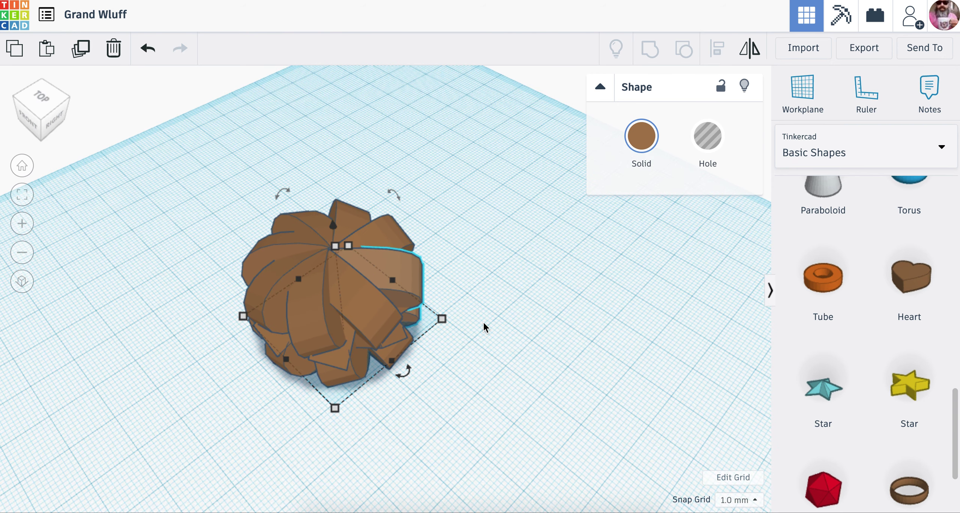
pyautogui.click(503, 361)
pyautogui.moveTo(268, 259); pyautogui.dragTo(190, 180)
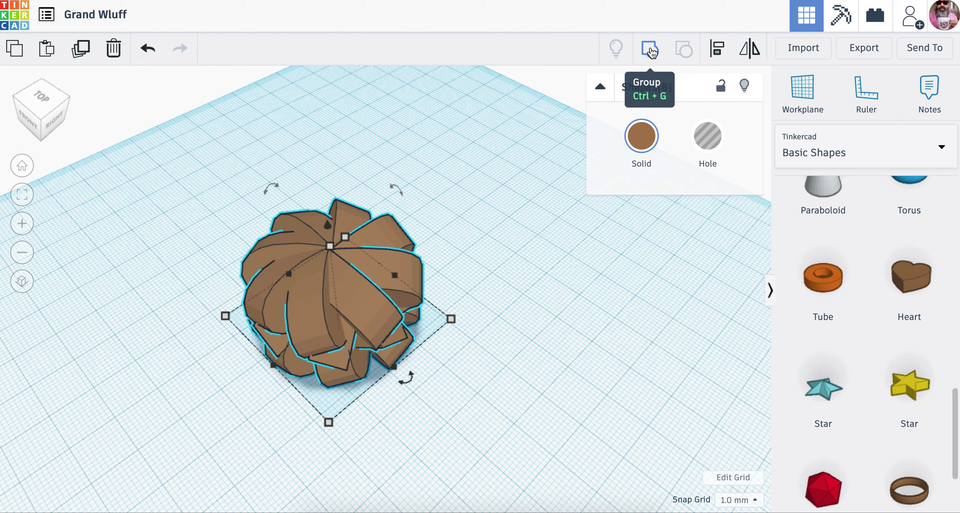
pyautogui.click(651, 53)
# Duplicate the grouped heart cluster and raise the copy 22 mm above the original.
pyautogui.moveTo(558, 332); pyautogui.dragTo(531, 335, button='right')
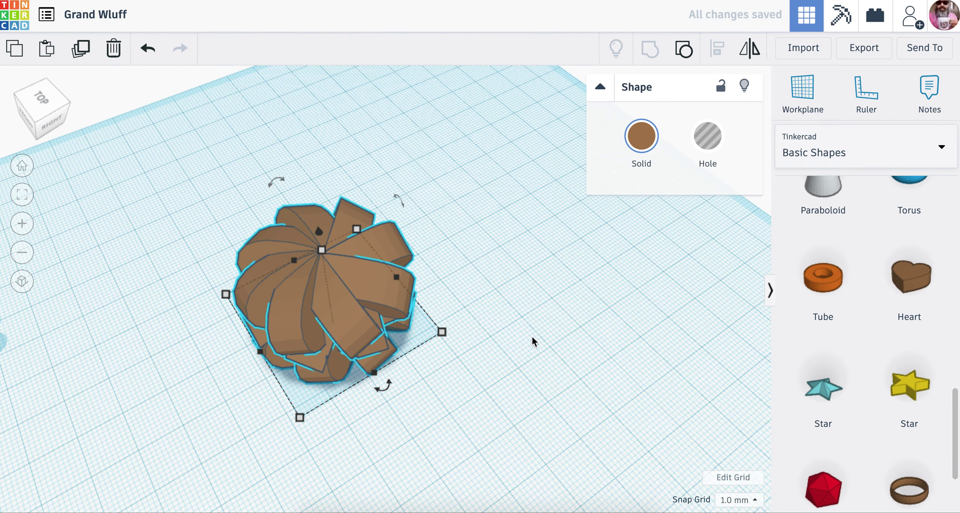
pyautogui.click(521, 323)
pyautogui.moveTo(550, 281); pyautogui.dragTo(595, 298, button='right')
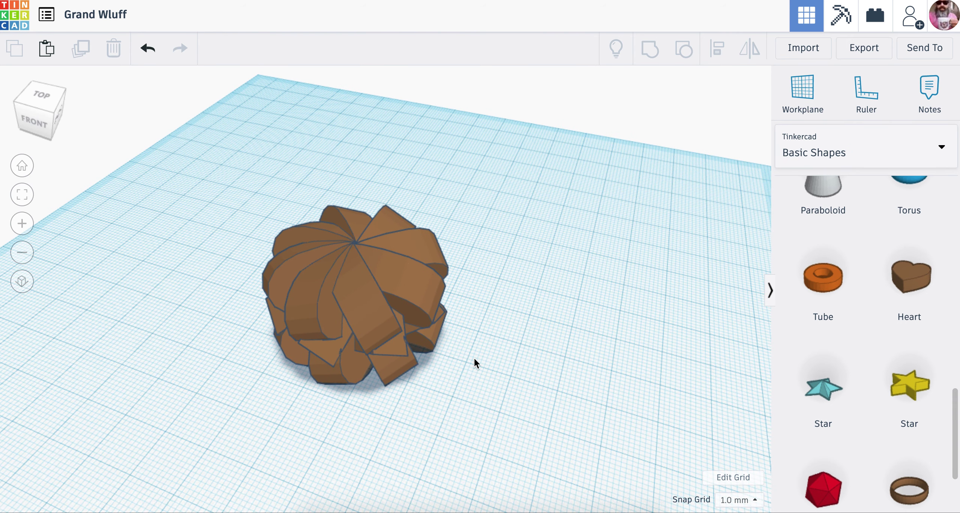
pyautogui.moveTo(504, 377); pyautogui.dragTo(213, 209)
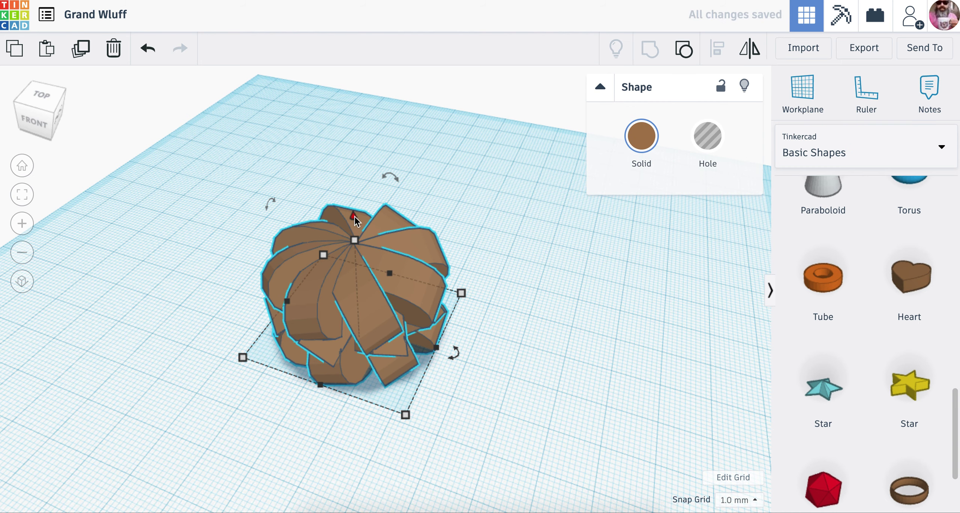
pyautogui.moveTo(525, 278); pyautogui.dragTo(488, 249, button='right')
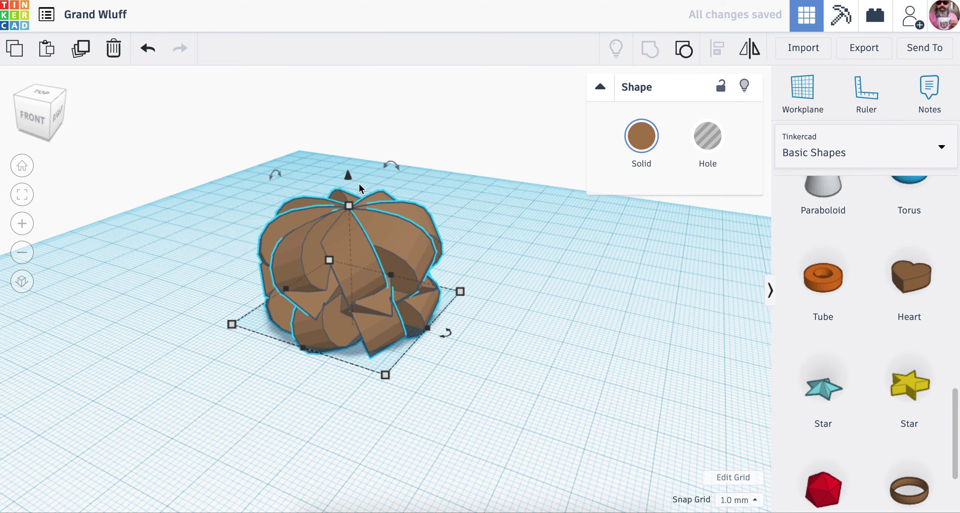
pyautogui.moveTo(350, 177); pyautogui.dragTo(338, 63)
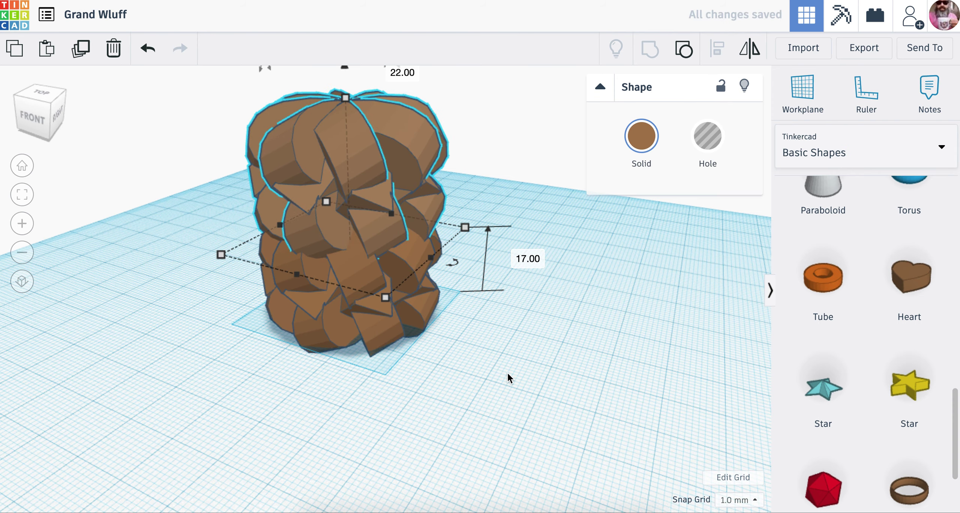
# Rotate the raised cluster 22.5° about the vertical axis to offset it from the layer below.
pyautogui.moveTo(514, 363); pyautogui.dragTo(465, 367, button='right')
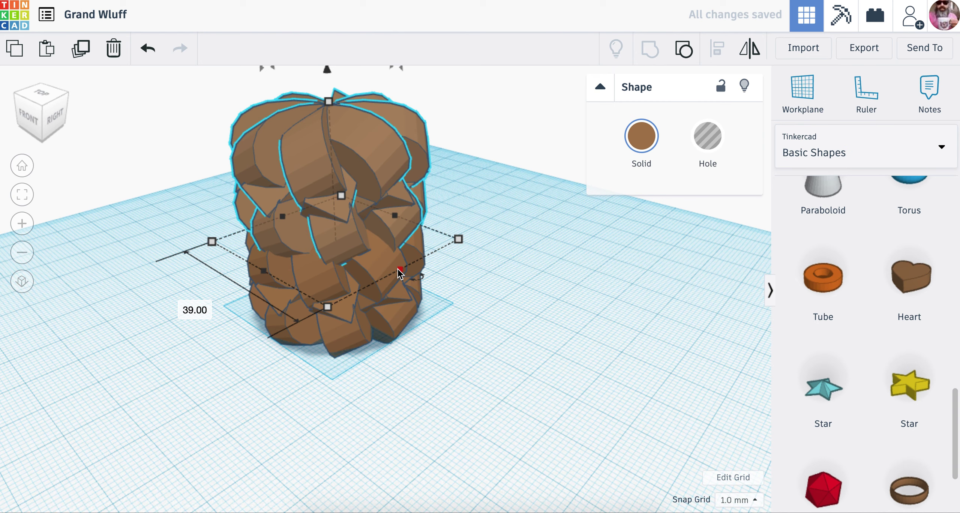
pyautogui.moveTo(400, 273); pyautogui.dragTo(438, 262)
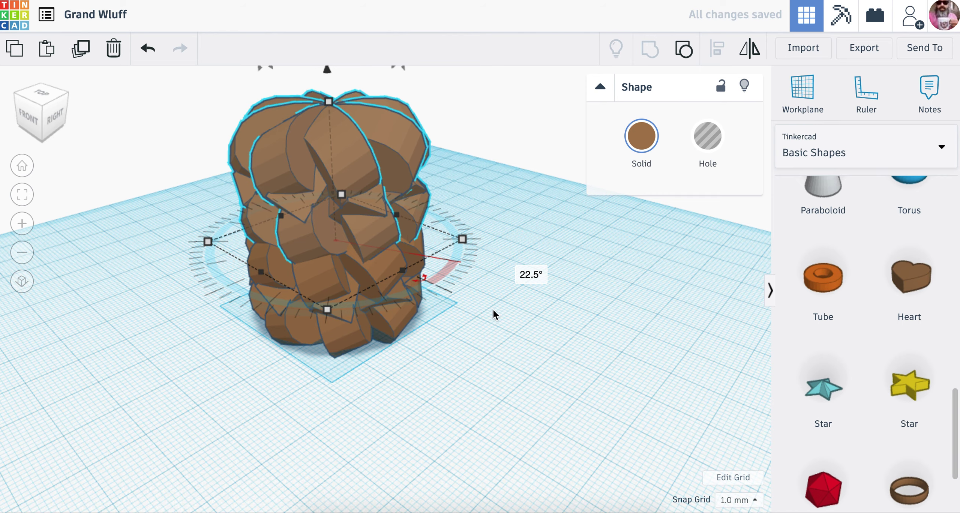
pyautogui.moveTo(450, 323)
pyautogui.mouseDown(button='right')
pyautogui.moveTo(373, 315)
pyautogui.moveTo(439, 325)
pyautogui.mouseUp(button='right')
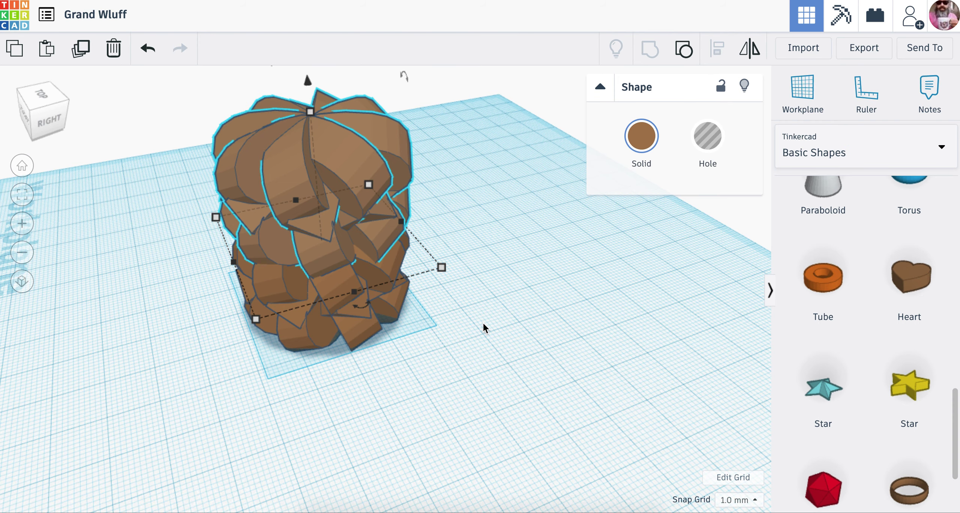
# Repeat the raised and rotated duplication to stack more heart clusters into a tall column.
pyautogui.scroll(-5, 483, 327)
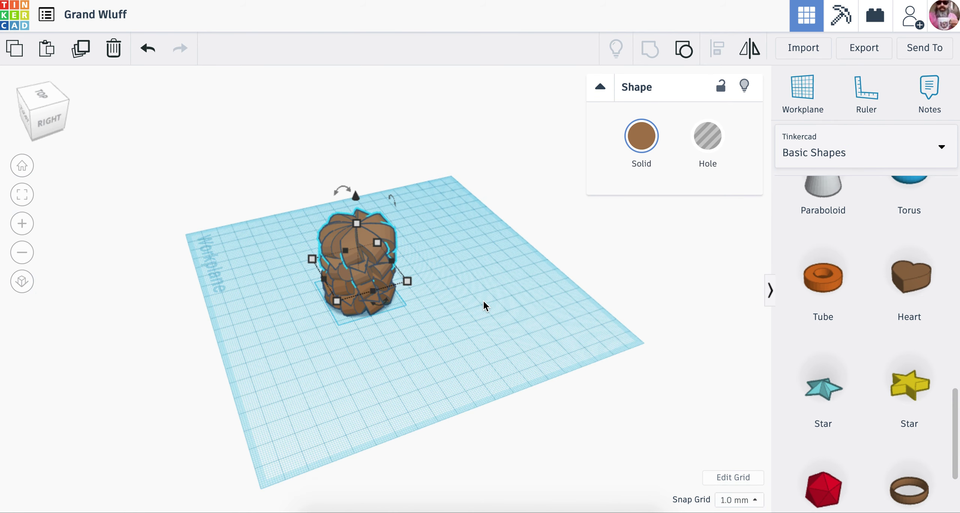
pyautogui.scroll(-1, 484, 305)
pyautogui.hotkey('ctrl', 'Up')
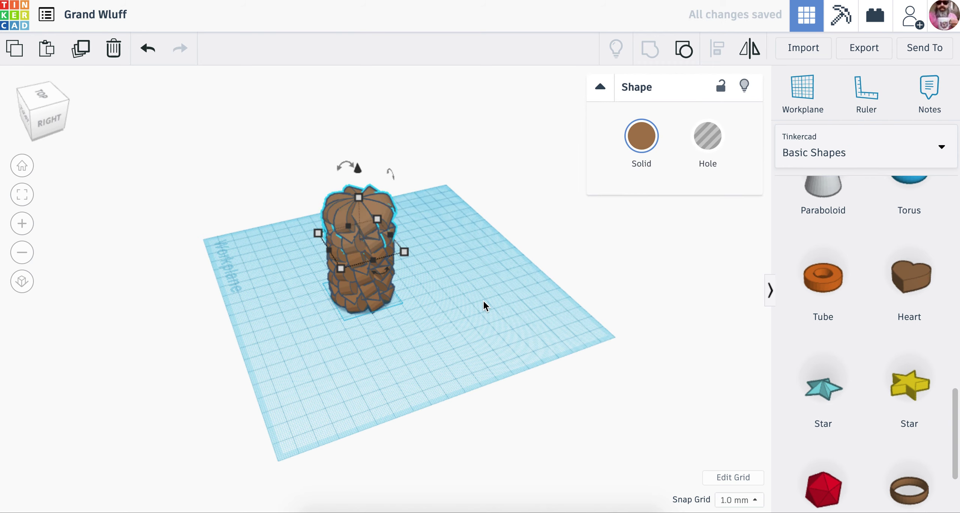
pyautogui.hotkey('ctrl', 'Up')
pyautogui.moveTo(483, 302); pyautogui.dragTo(547, 285, button='right')
pyautogui.scroll(-2, 453, 282)
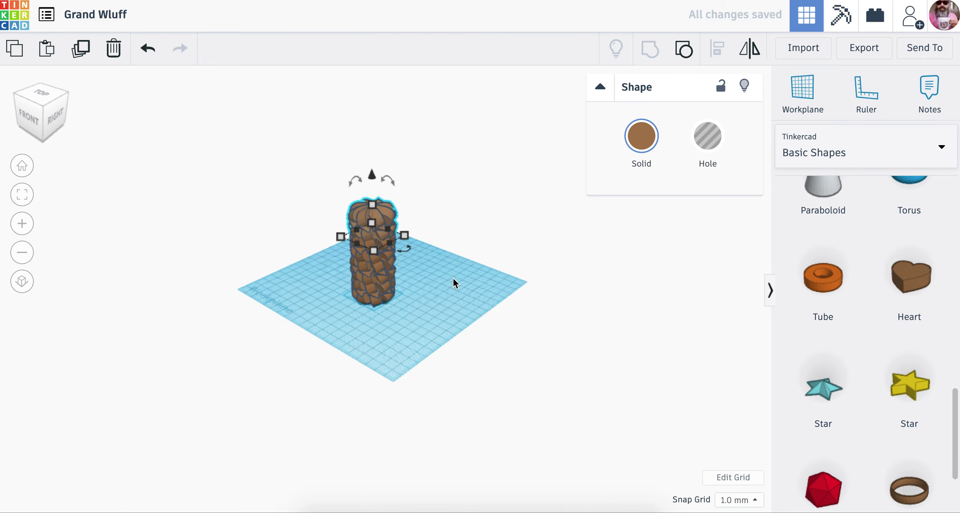
pyautogui.scroll(6, 453, 282)
pyautogui.moveTo(453, 279)
pyautogui.mouseDown(button='right')
pyautogui.moveTo(328, 284)
pyautogui.moveTo(430, 297)
pyautogui.moveTo(455, 289)
pyautogui.moveTo(450, 270)
pyautogui.moveTo(449, 280)
pyautogui.mouseUp(button='right')
pyautogui.moveTo(448, 279); pyautogui.dragTo(438, 336, button='middle')
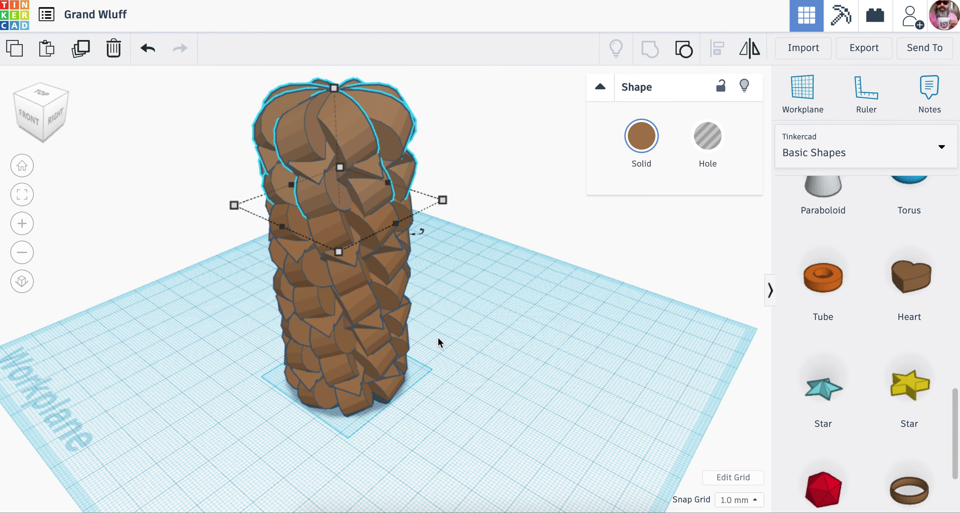
pyautogui.moveTo(473, 295); pyautogui.dragTo(475, 311, button='right')
pyautogui.hotkey('ctrl', 'z')
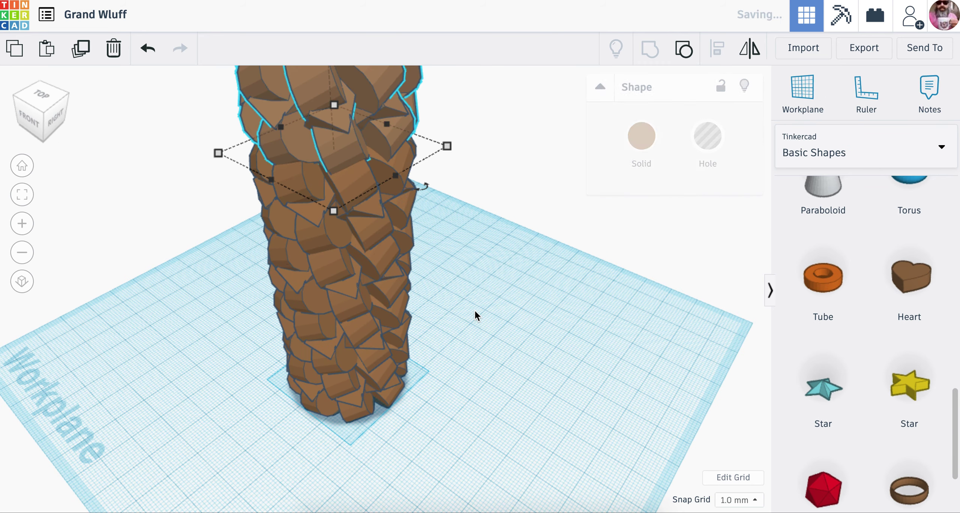
# Select all five stacked heart clusters and group them into a single column.
pyautogui.scroll(-2, 473, 309)
pyautogui.scroll(3, 471, 308)
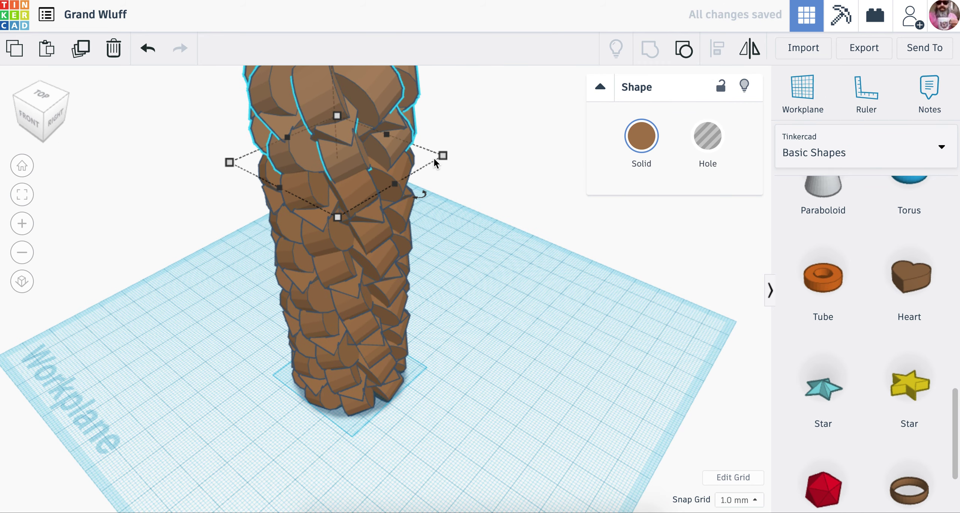
pyautogui.click(497, 308)
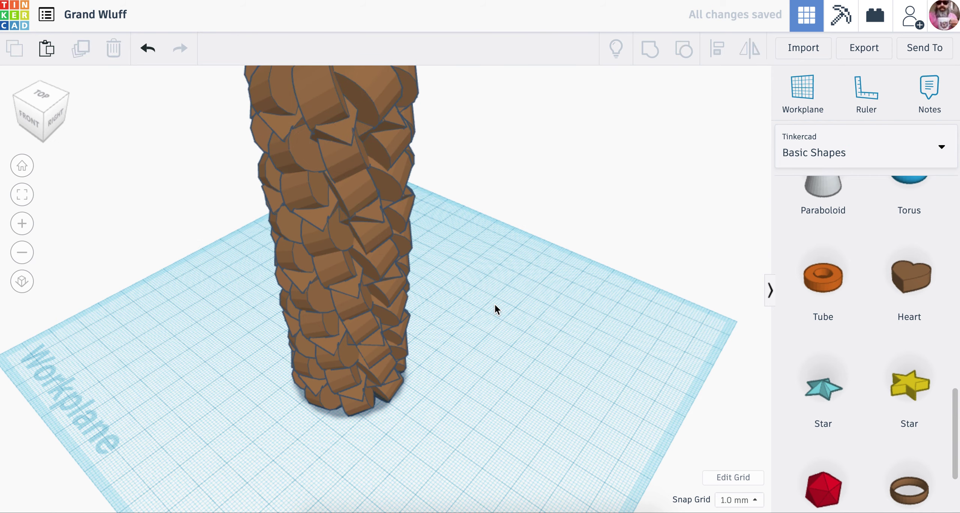
pyautogui.scroll(-3, 497, 308)
pyautogui.scroll(2, 497, 309)
pyautogui.scroll(-1, 497, 308)
pyautogui.scroll(-2, 495, 304)
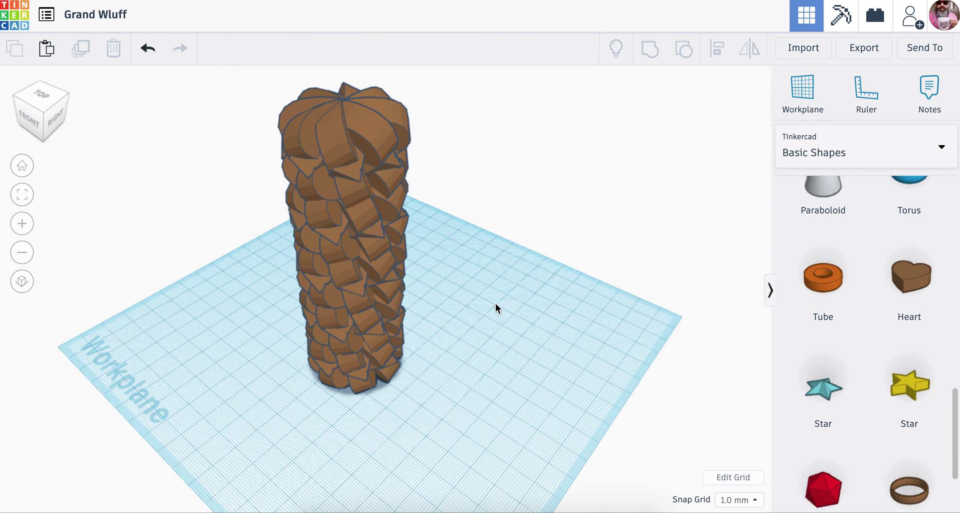
pyautogui.scroll(2, 495, 303)
pyautogui.scroll(-2, 495, 304)
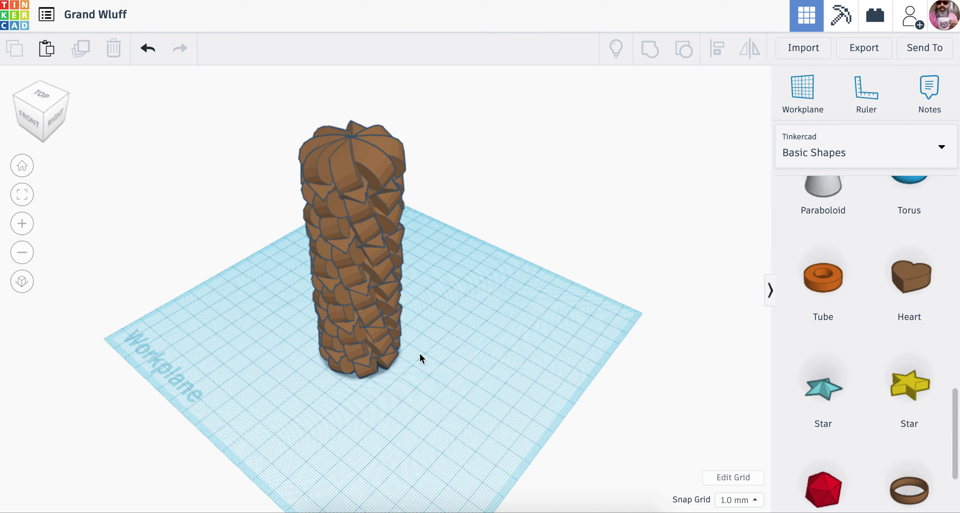
pyautogui.moveTo(308, 198); pyautogui.dragTo(248, 104)
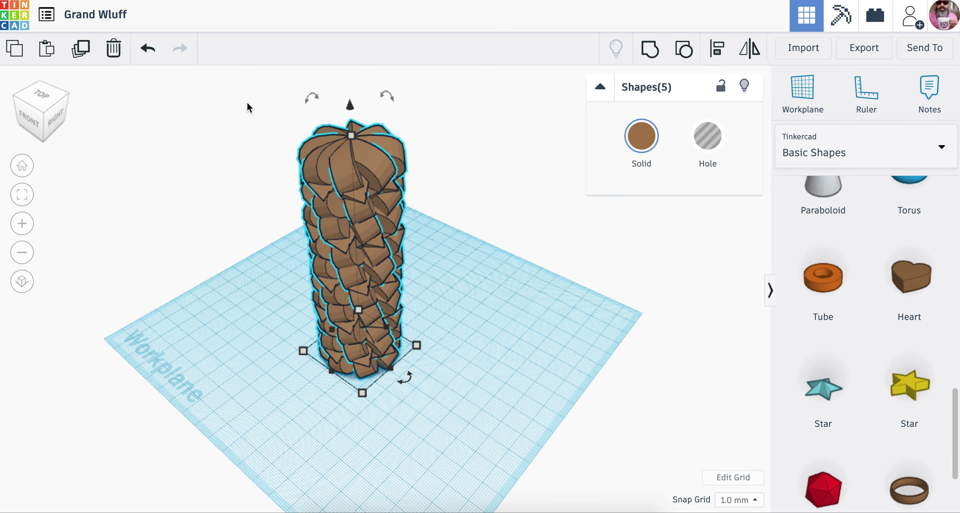
pyautogui.click(650, 51)
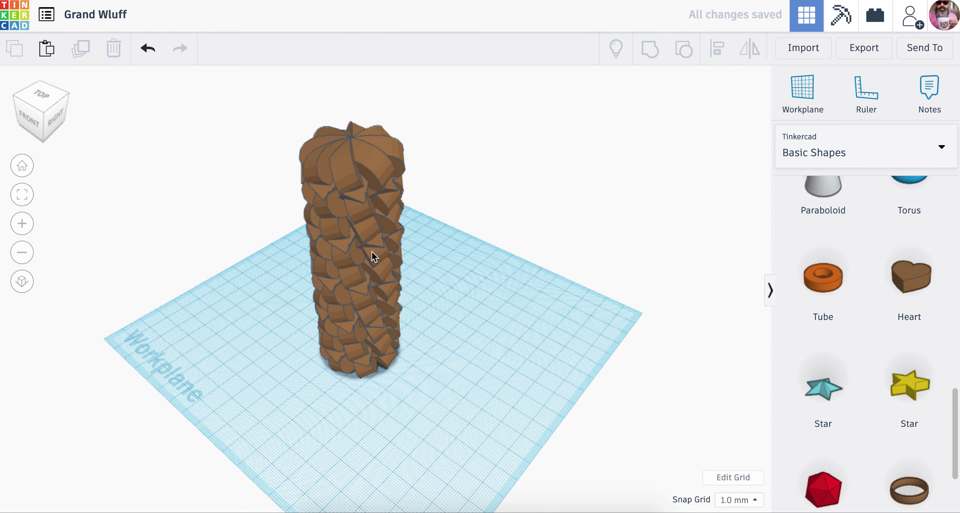
# Try shortening the grouped column to a height of 60 mm.
pyautogui.moveTo(352, 137)
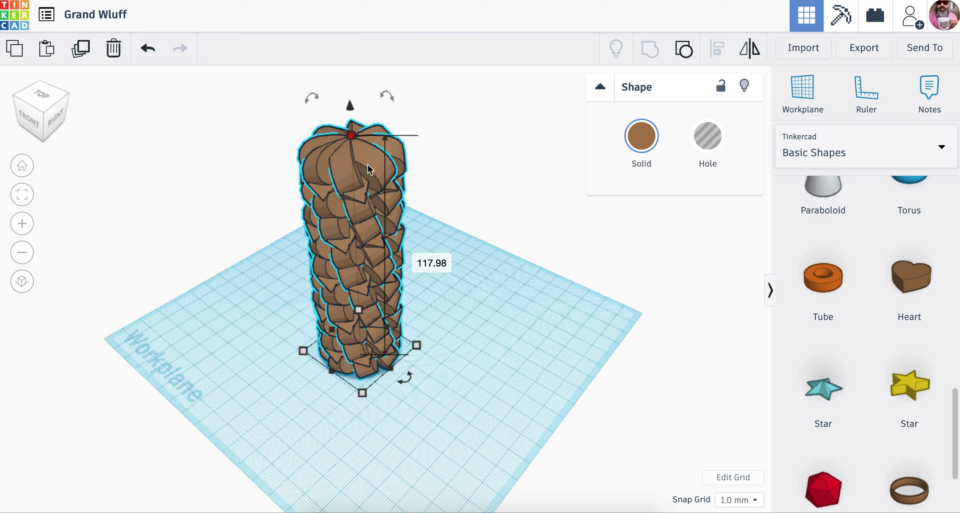
pyautogui.write('60')
pyautogui.press('Return')
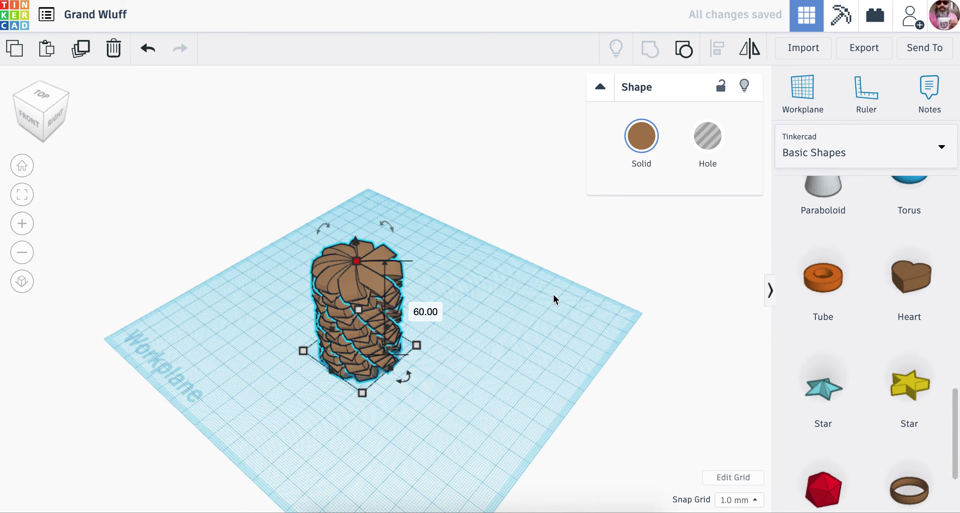
pyautogui.scroll(-5, 501, 331)
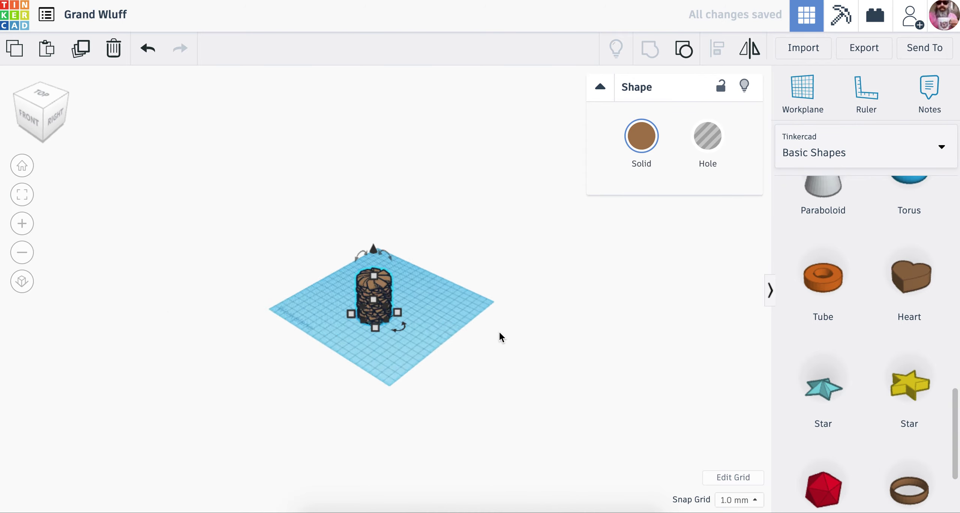
pyautogui.scroll(10, 498, 330)
pyautogui.moveTo(496, 329); pyautogui.dragTo(514, 305, button='right')
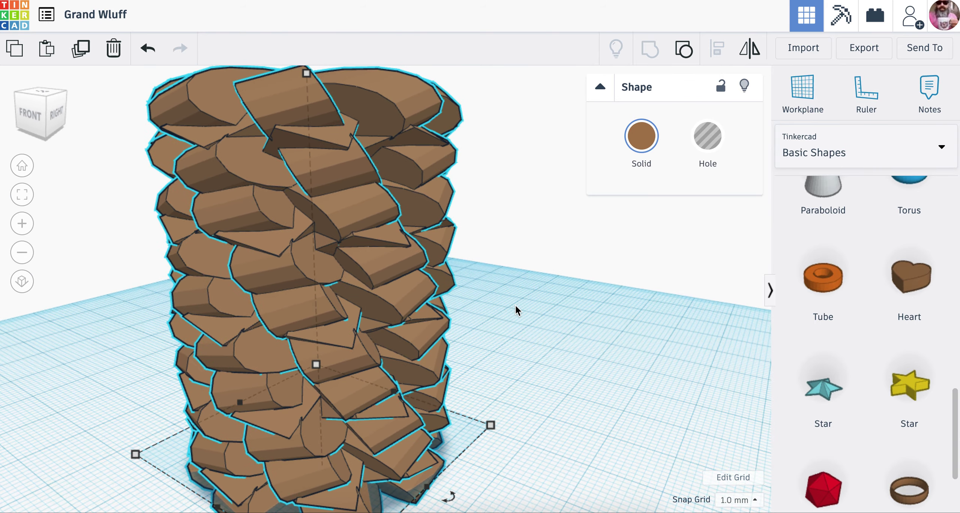
pyautogui.scroll(-5, 514, 304)
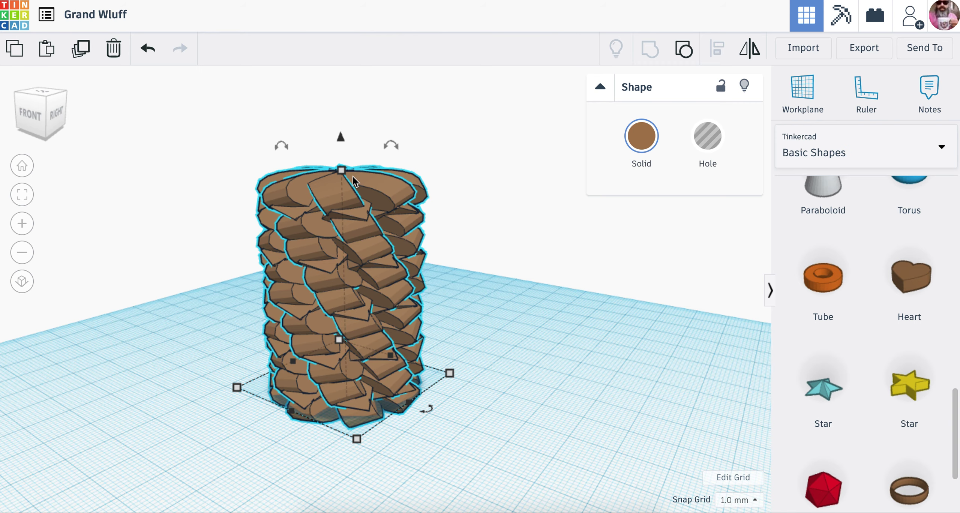
# Undo the last height change on the column and deselect it.
pyautogui.hotkey('ctrl', 'z')
pyautogui.scroll(-3, 545, 287)
pyautogui.scroll(5, 537, 291)
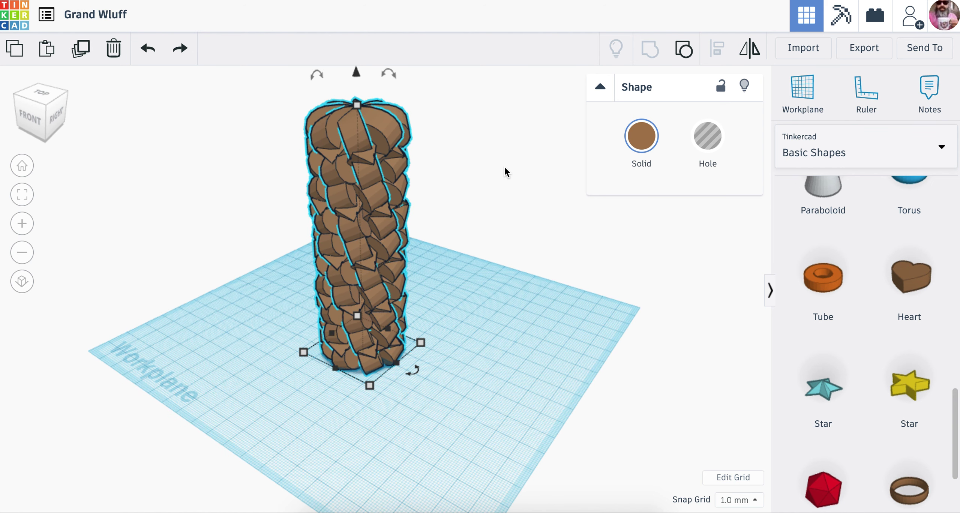
pyautogui.click(475, 283)
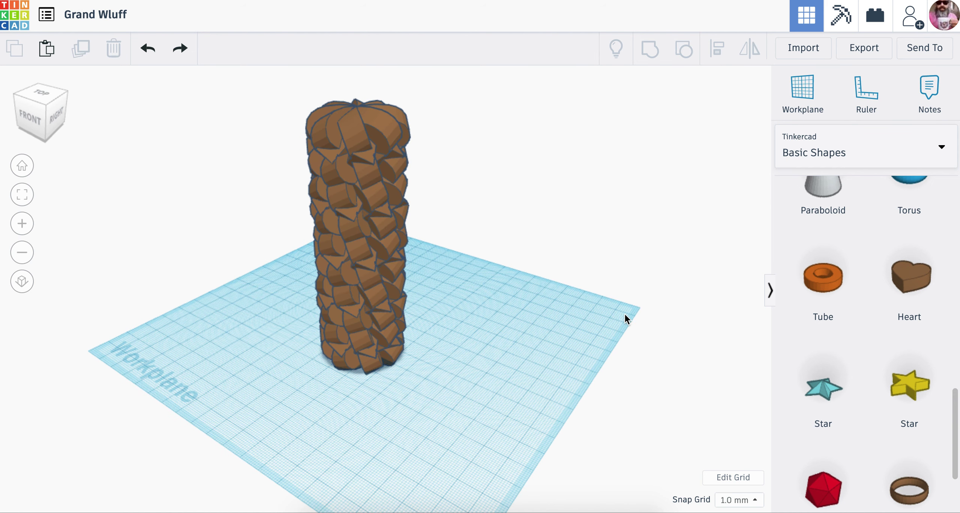
# Add a solid cylinder from the basic shapes to the workplane beside the column.
pyautogui.scroll(1, 881, 395)
pyautogui.scroll(15, 881, 395)
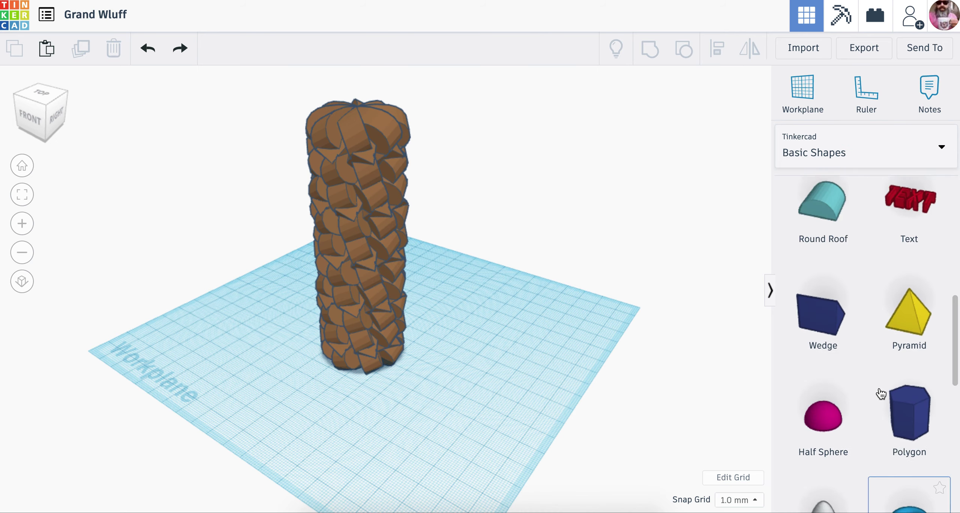
pyautogui.scroll(-1, 883, 392)
pyautogui.click(909, 325)
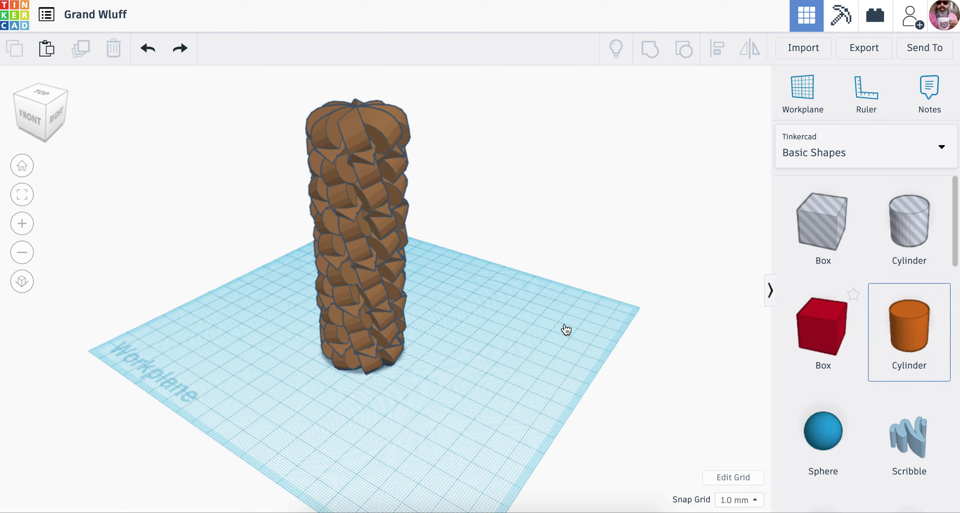
pyautogui.click(462, 385)
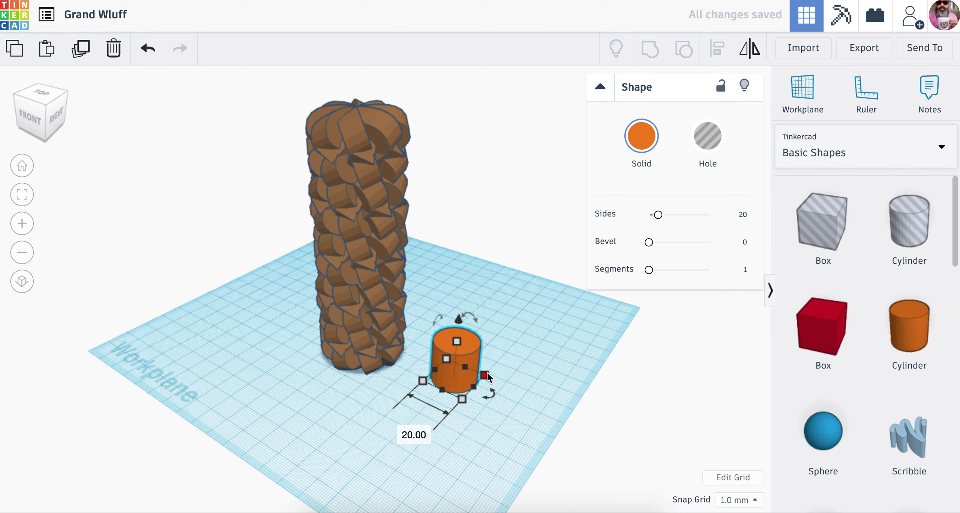
# Set the cylinder's length and width to 60 mm each.
pyautogui.click(486, 375)
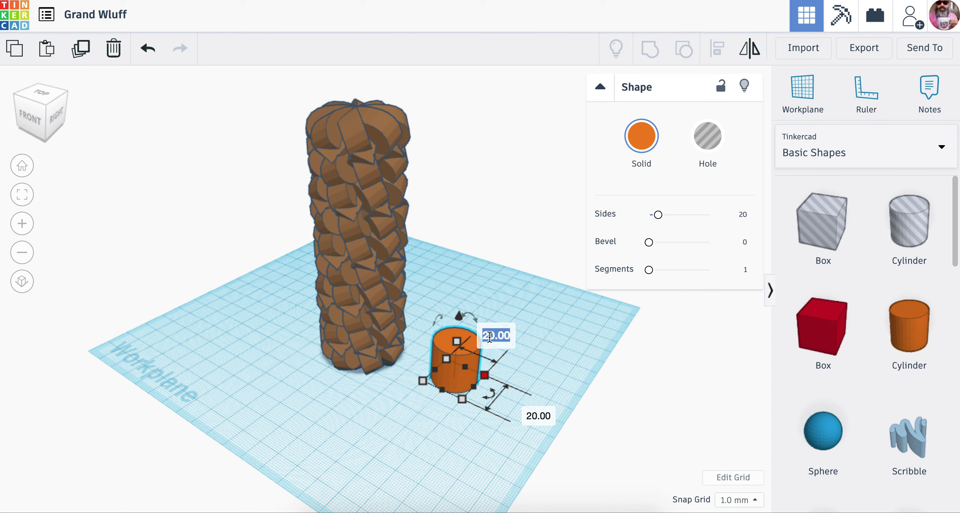
pyautogui.write('60')
pyautogui.press('Tab')
pyautogui.write('60')
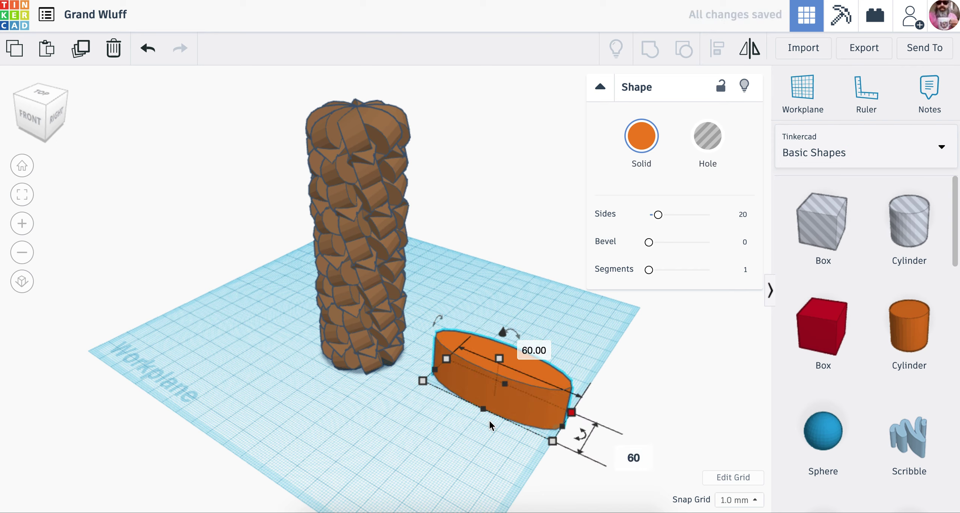
pyautogui.press('Return')
# Turn the wide cylinder into a hole and move it up around the top of the column.
pyautogui.moveTo(557, 354); pyautogui.dragTo(511, 388)
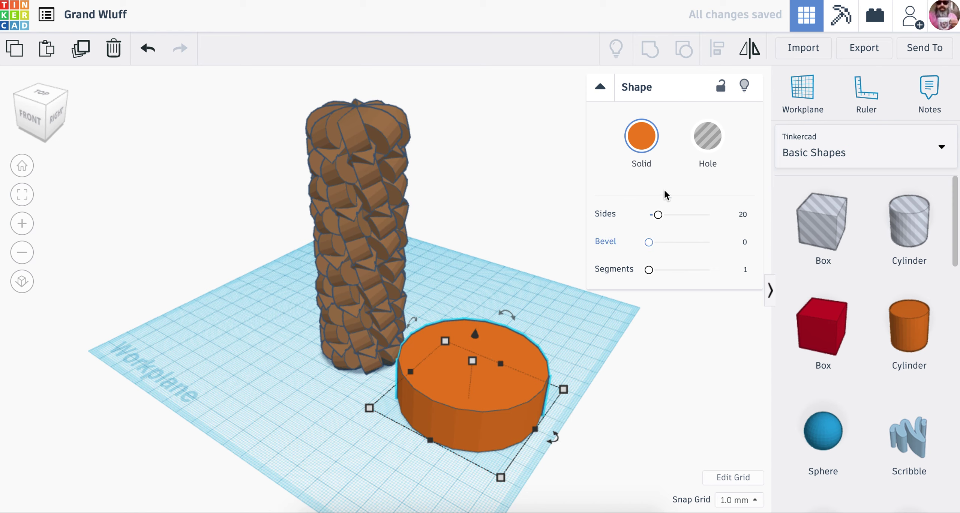
pyautogui.click(706, 149)
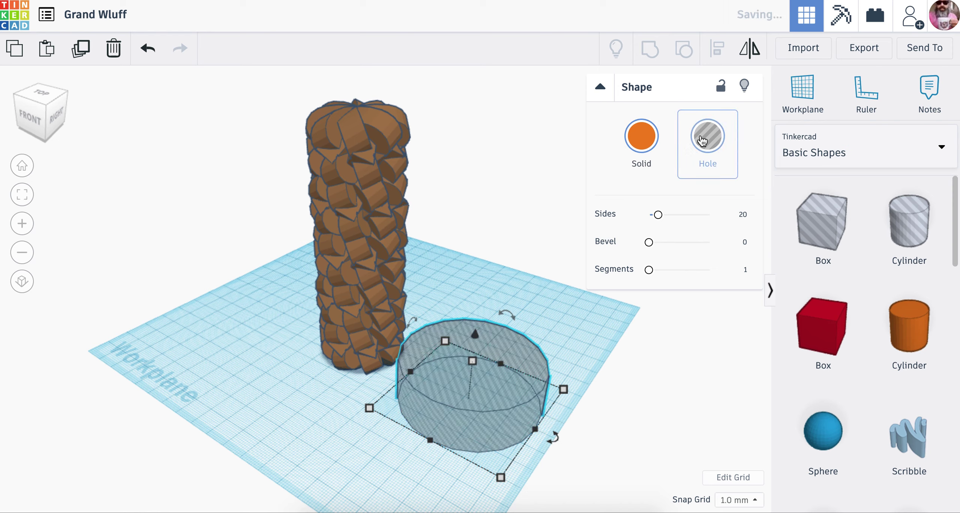
pyautogui.moveTo(528, 362)
pyautogui.mouseDown()
pyautogui.moveTo(476, 322)
pyautogui.moveTo(423, 334)
pyautogui.moveTo(447, 348)
pyautogui.moveTo(472, 336)
pyautogui.moveTo(484, 282)
pyautogui.moveTo(514, 366)
pyautogui.mouseUp()
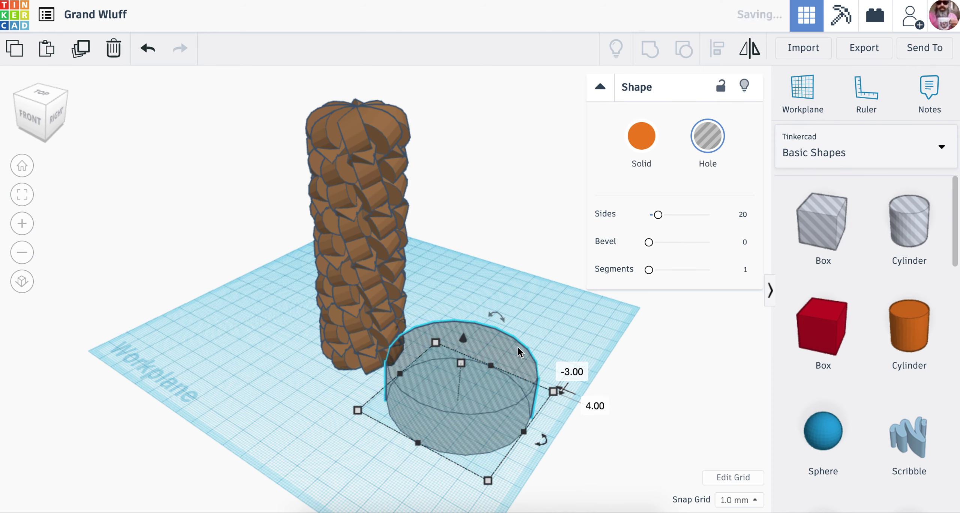
pyautogui.moveTo(516, 256); pyautogui.dragTo(389, 192, button='right')
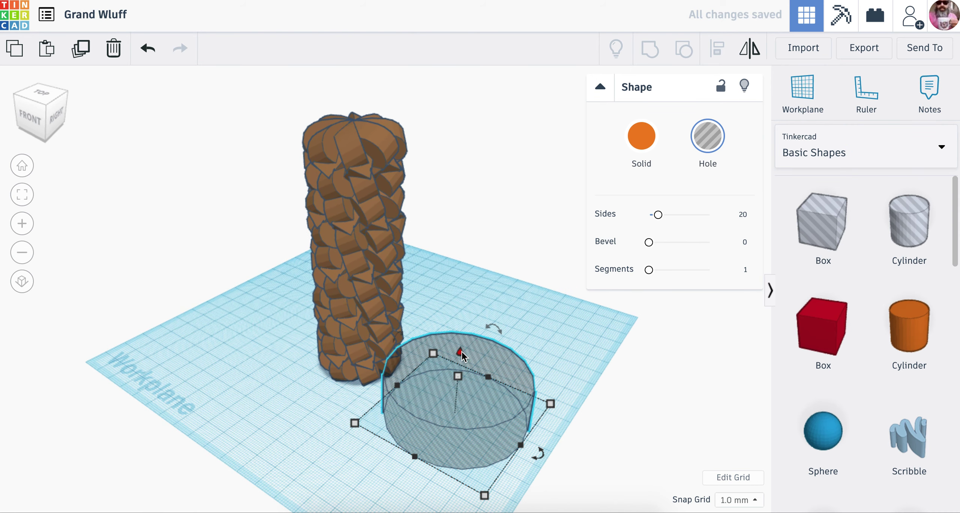
pyautogui.moveTo(464, 353); pyautogui.dragTo(488, 111)
pyautogui.moveTo(504, 146); pyautogui.dragTo(399, 139)
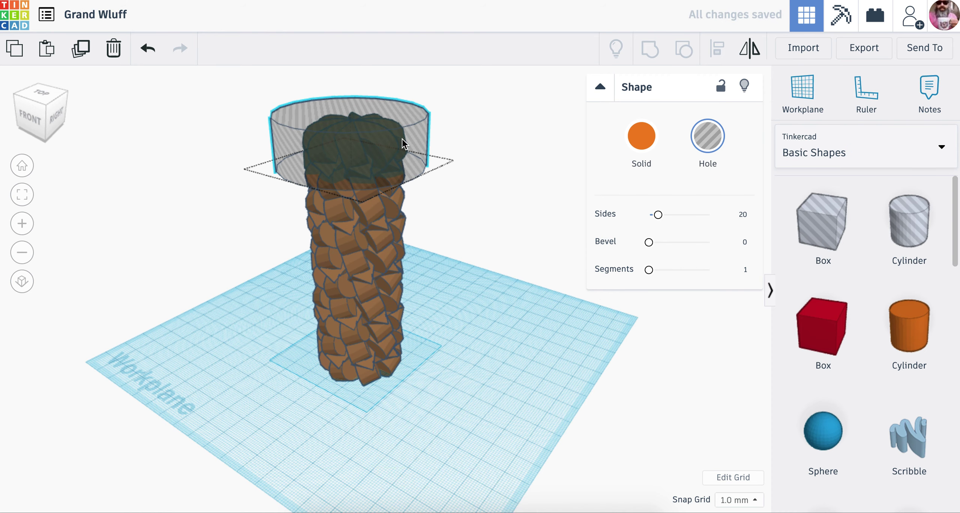
# Increase the hole cylinder's height to 32 mm.
pyautogui.moveTo(470, 238); pyautogui.dragTo(450, 218, button='right')
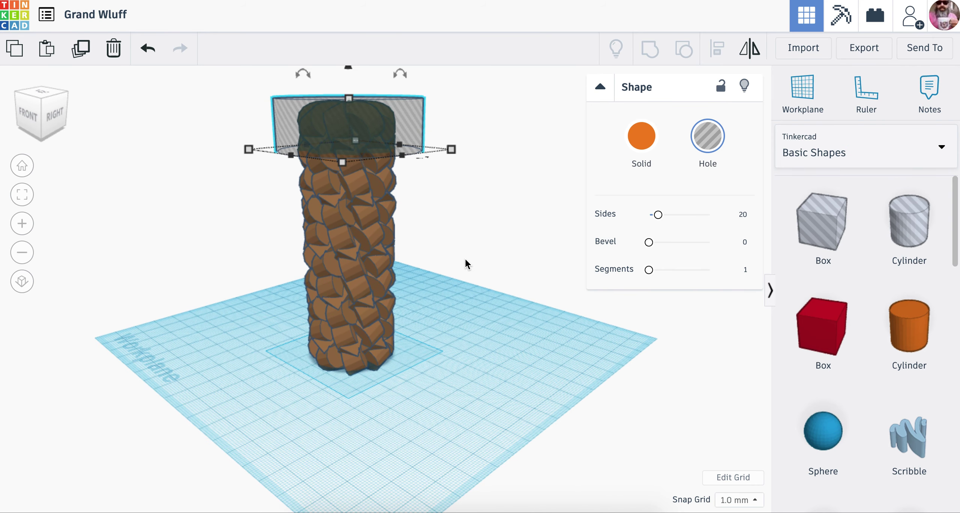
pyautogui.scroll(-4, 460, 265)
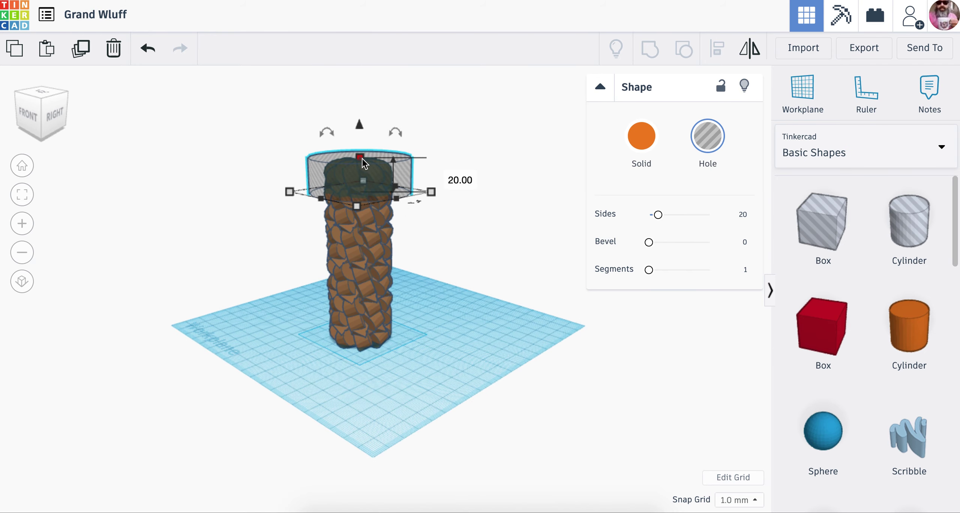
pyautogui.moveTo(360, 158); pyautogui.dragTo(362, 136)
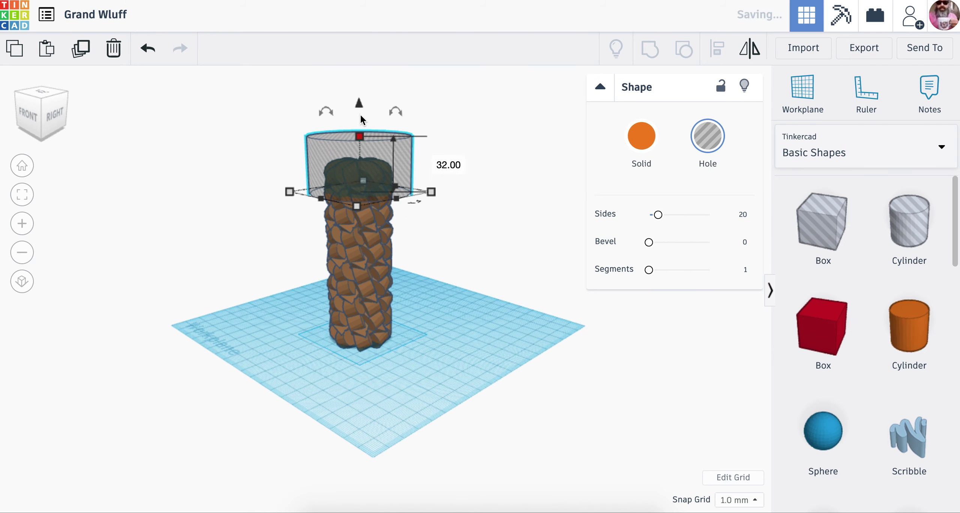
# Lower the hole cylinder and fine-tune its elevation so it encloses the whole upper part of the column.
pyautogui.moveTo(358, 103); pyautogui.dragTo(358, 125)
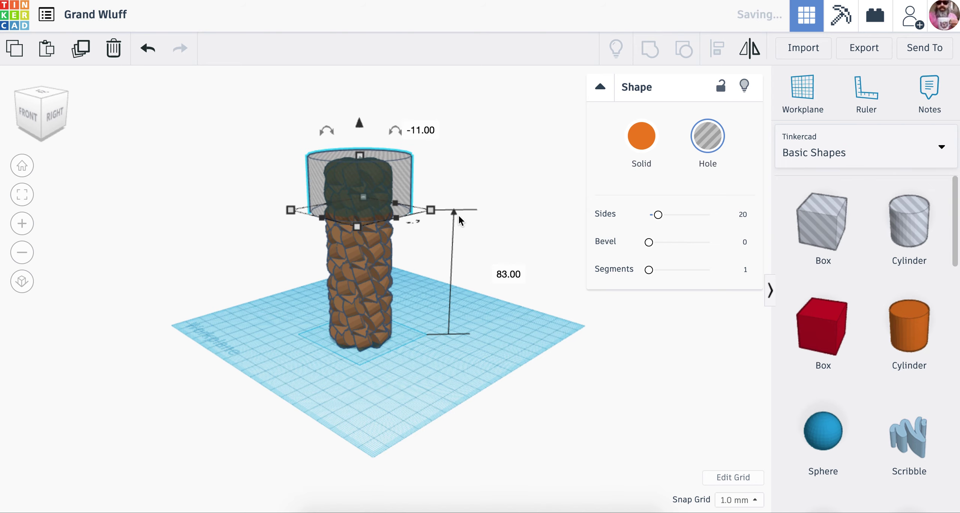
pyautogui.scroll(-2, 461, 221)
pyautogui.scroll(3, 460, 220)
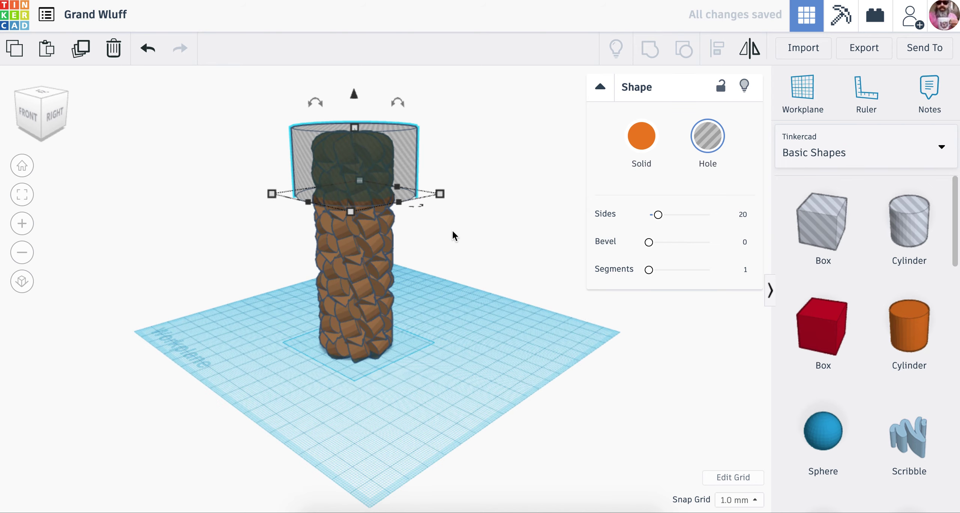
pyautogui.moveTo(355, 94); pyautogui.dragTo(356, 107)
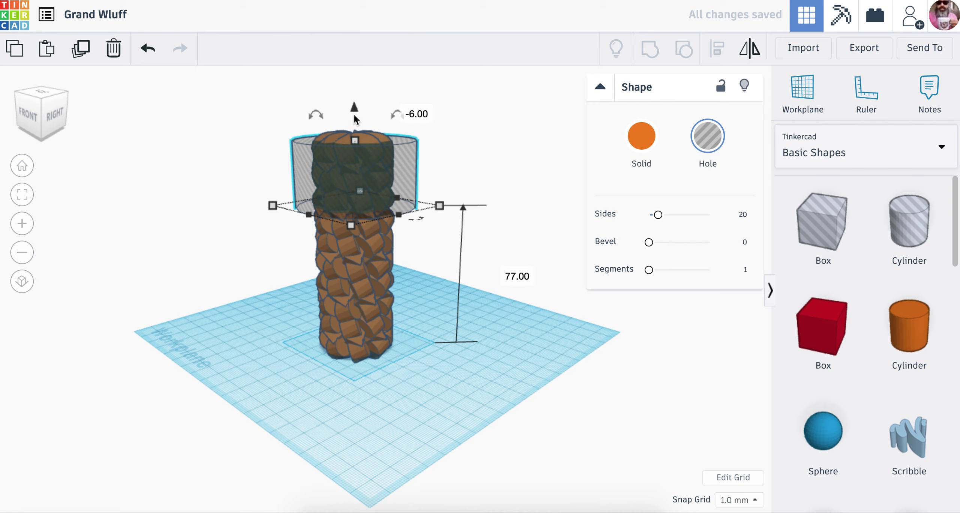
pyautogui.moveTo(355, 108); pyautogui.dragTo(360, 97)
pyautogui.moveTo(479, 192); pyautogui.dragTo(454, 202, button='right')
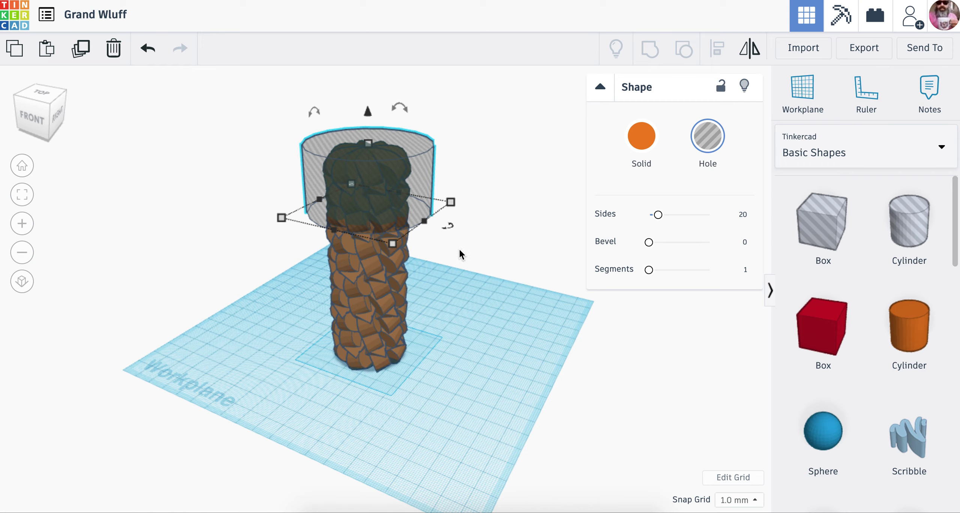
# Select the column and the hole cylinder and group them to cut off the column's top.
pyautogui.click(474, 269)
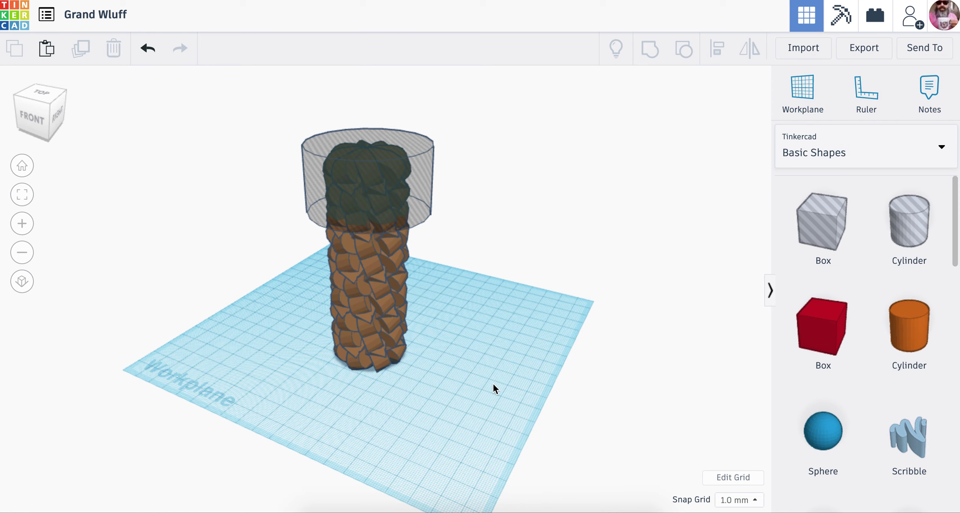
pyautogui.moveTo(495, 387); pyautogui.dragTo(246, 102)
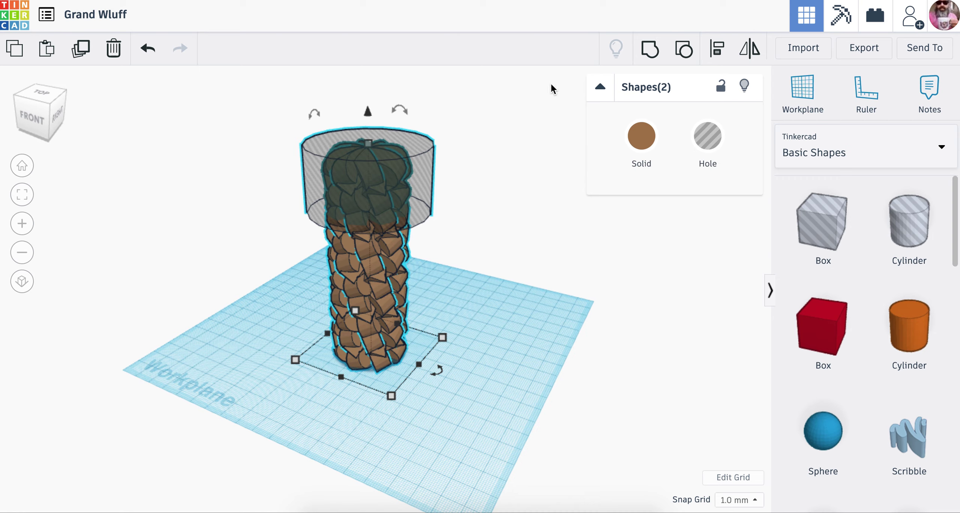
pyautogui.click(653, 49)
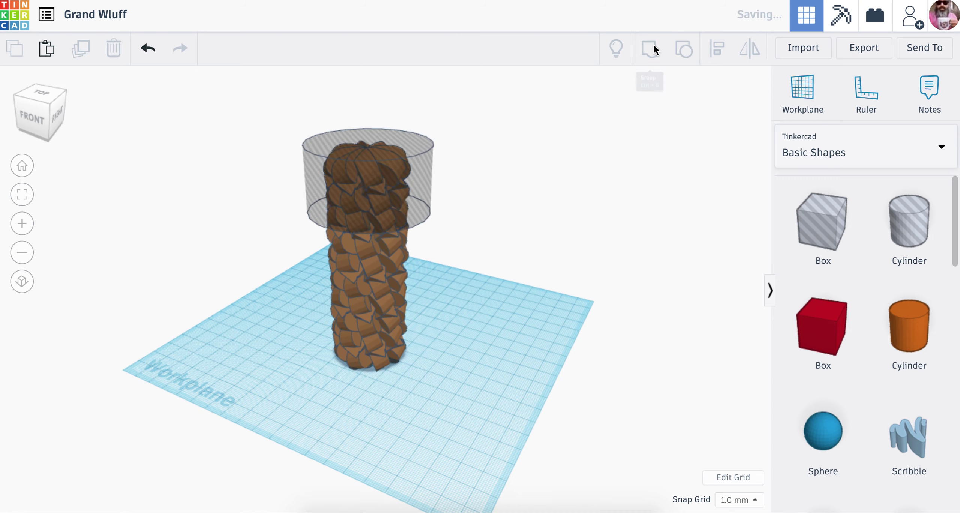
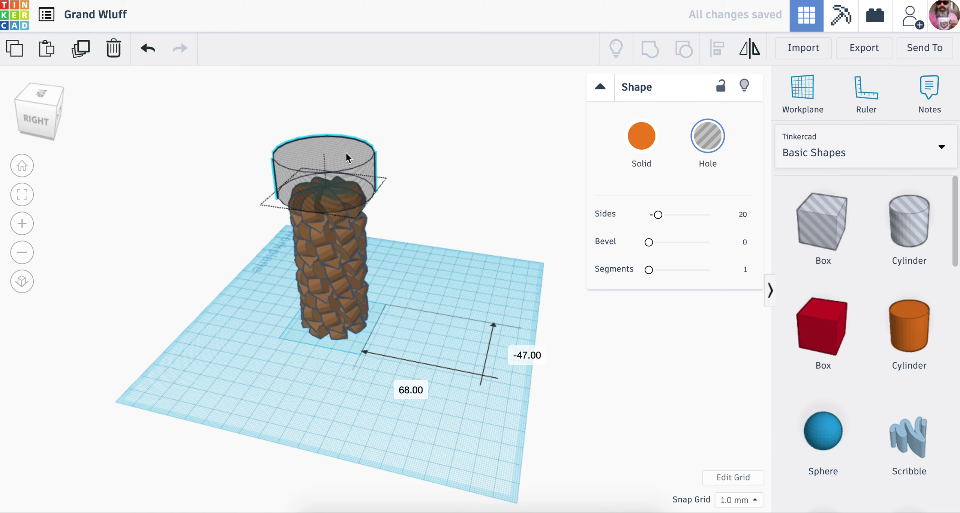
pyautogui.scroll(-3, 415, 214)
pyautogui.scroll(5, 415, 214)
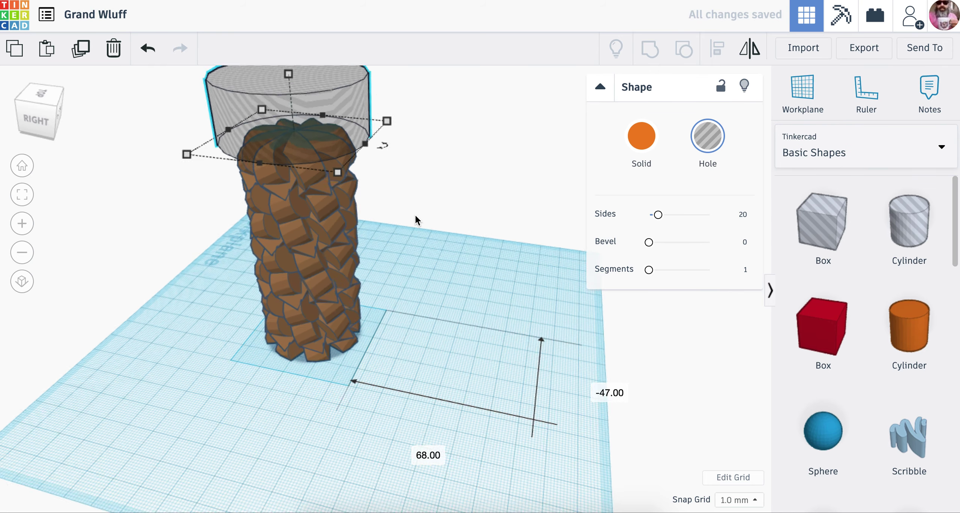
# Lower the hole cylinder by 7 mm so it covers the column's whole rounded top.
pyautogui.scroll(-3, 418, 248)
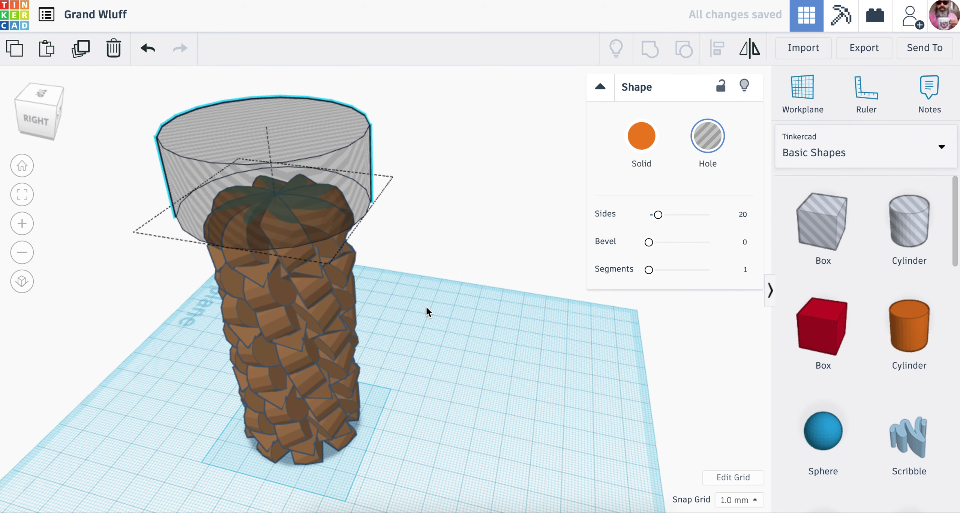
pyautogui.scroll(4, 428, 312)
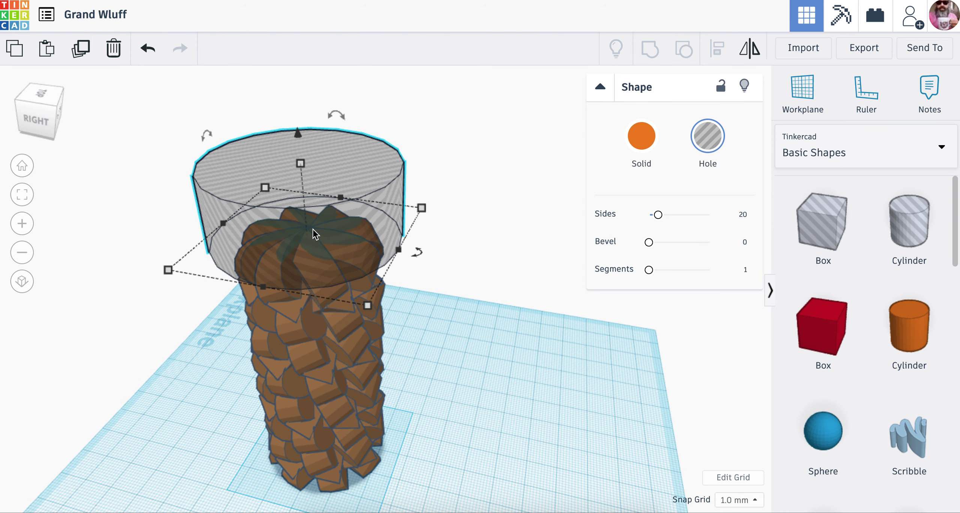
pyautogui.moveTo(297, 132); pyautogui.dragTo(297, 161)
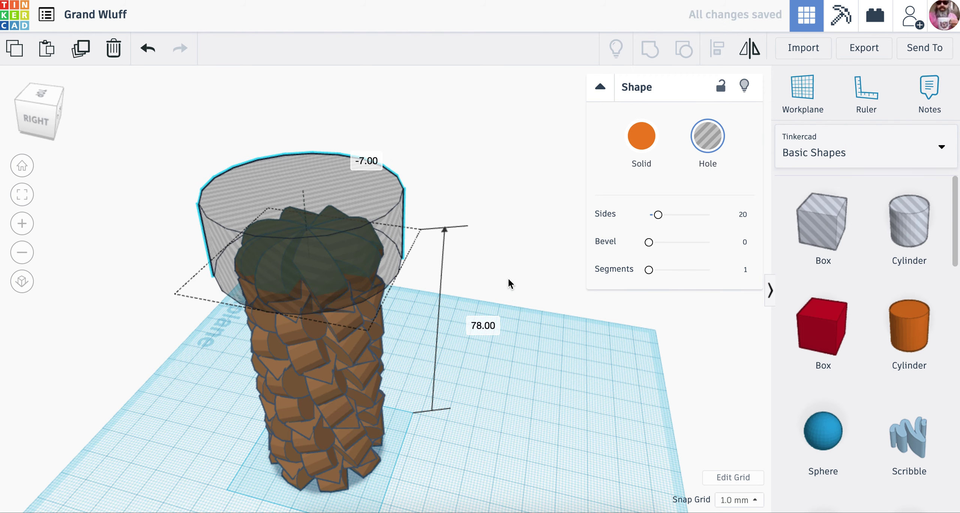
pyautogui.moveTo(510, 285); pyautogui.dragTo(495, 260, button='right')
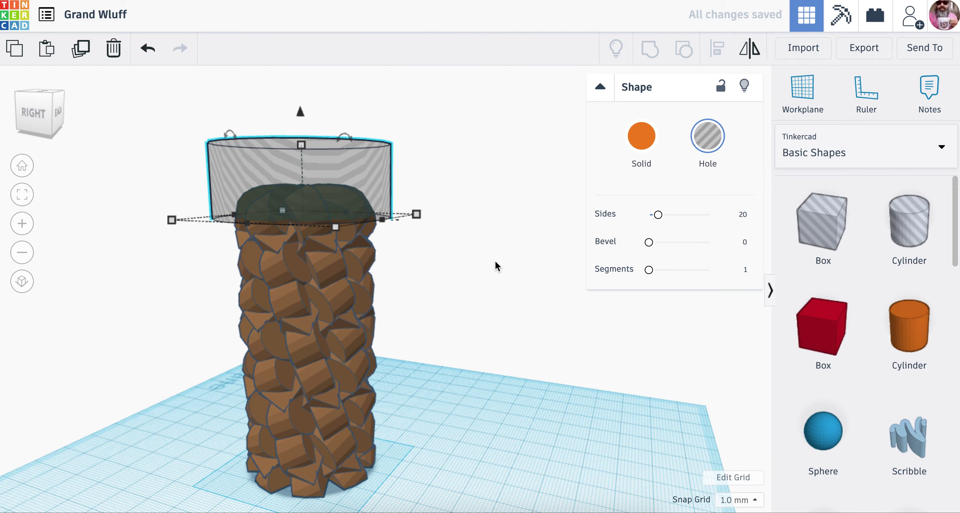
# Select both the column and the hole cylinder and group them to cut the top flat.
pyautogui.moveTo(494, 285); pyautogui.dragTo(409, 296, button='right')
pyautogui.moveTo(505, 468); pyautogui.dragTo(173, 122)
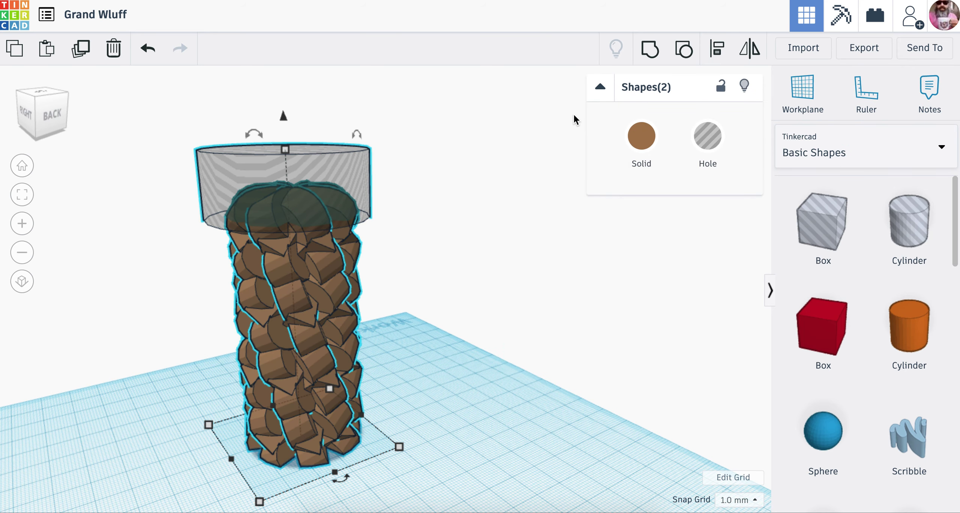
pyautogui.click(645, 56)
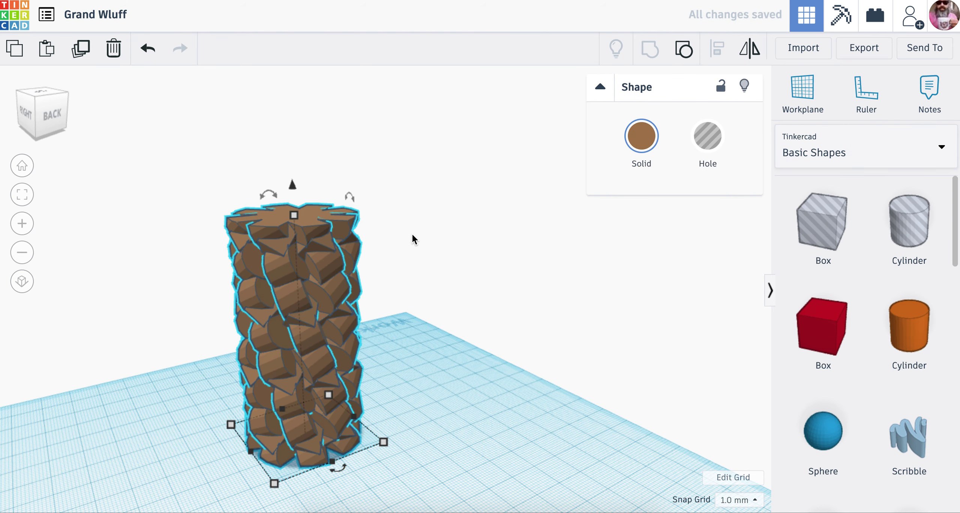
# Set the trimmed column's height to 60 mm.
pyautogui.moveTo(293, 217)
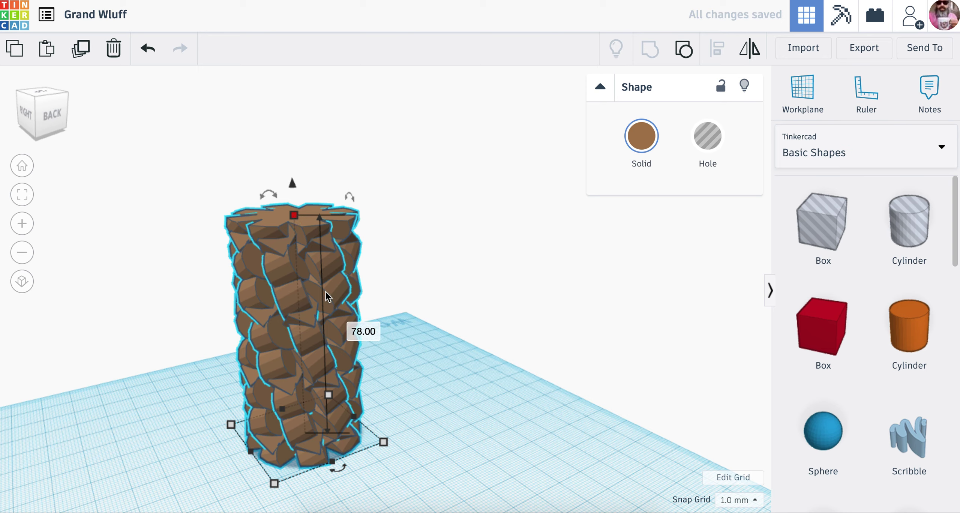
pyautogui.click(364, 331)
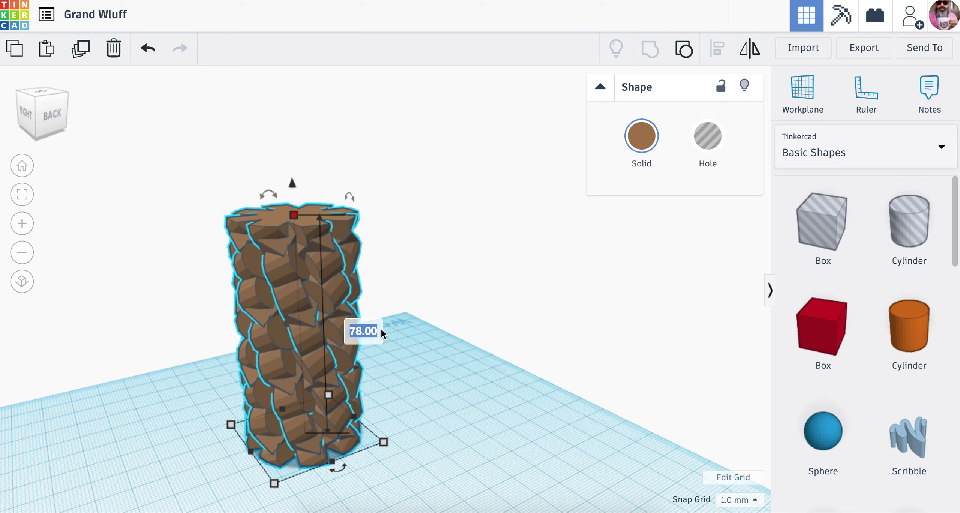
pyautogui.write('60')
pyautogui.press('Return')
pyautogui.moveTo(467, 374); pyautogui.dragTo(471, 402, button='right')
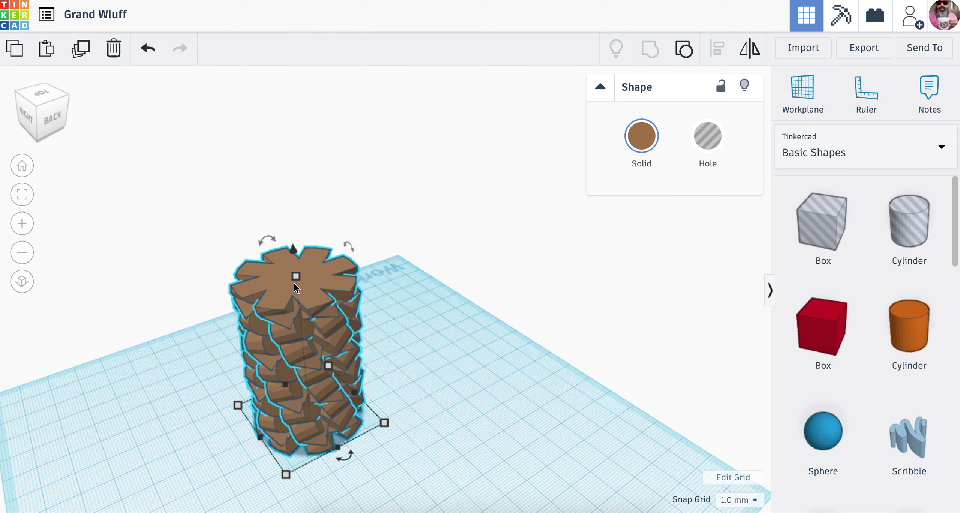
# Set both the length and the width of the column's base to 40 mm and deselect it.
pyautogui.moveTo(298, 278)
pyautogui.scroll(2, 373, 418)
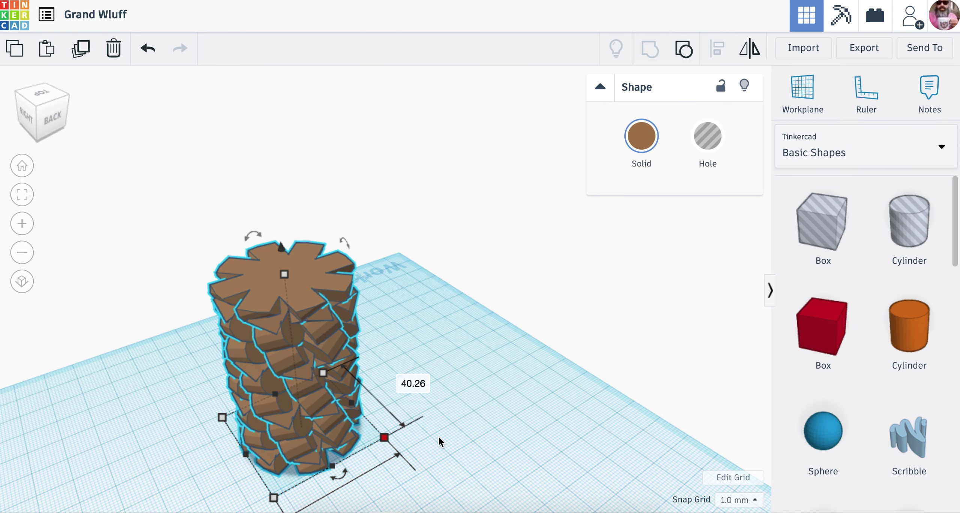
pyautogui.scroll(1, 410, 432)
pyautogui.moveTo(411, 432); pyautogui.dragTo(379, 416, button='right')
pyautogui.scroll(2, 333, 417)
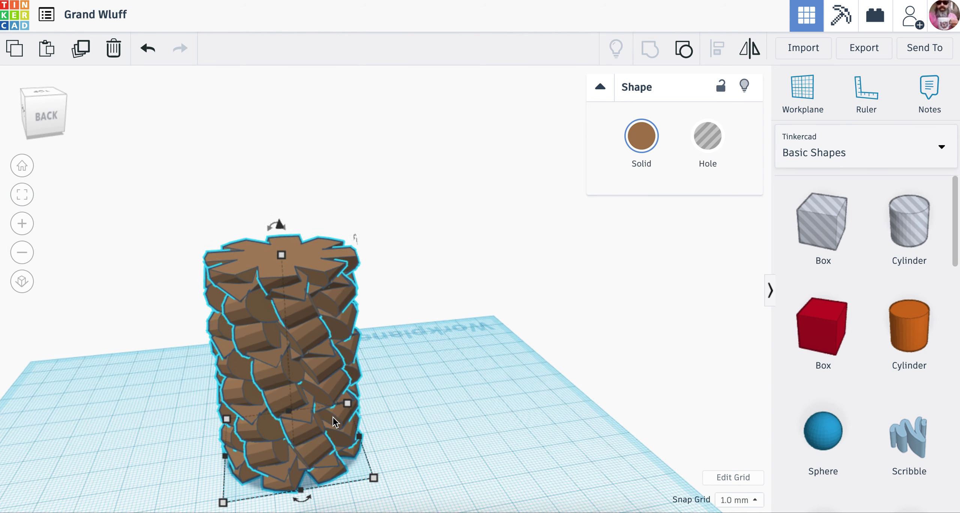
pyautogui.scroll(-3, 352, 413)
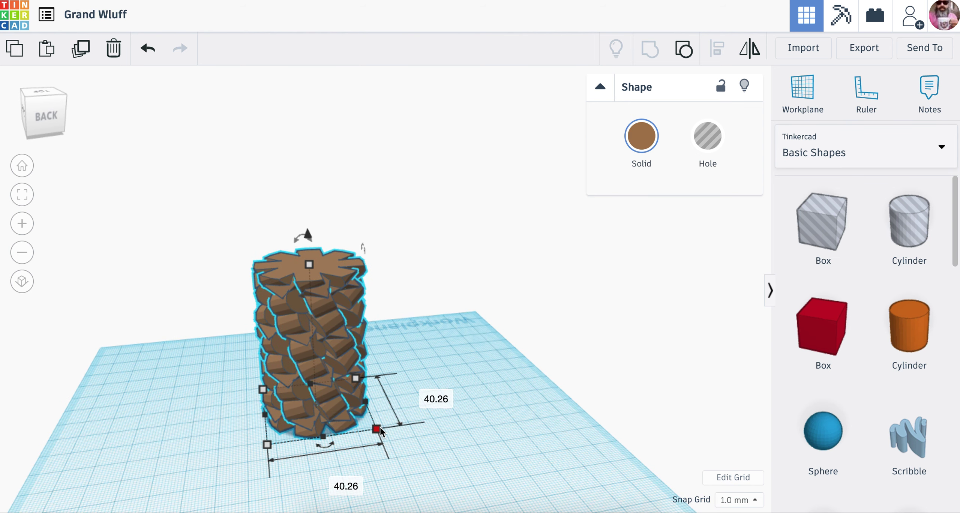
pyautogui.click(421, 394)
pyautogui.write('40')
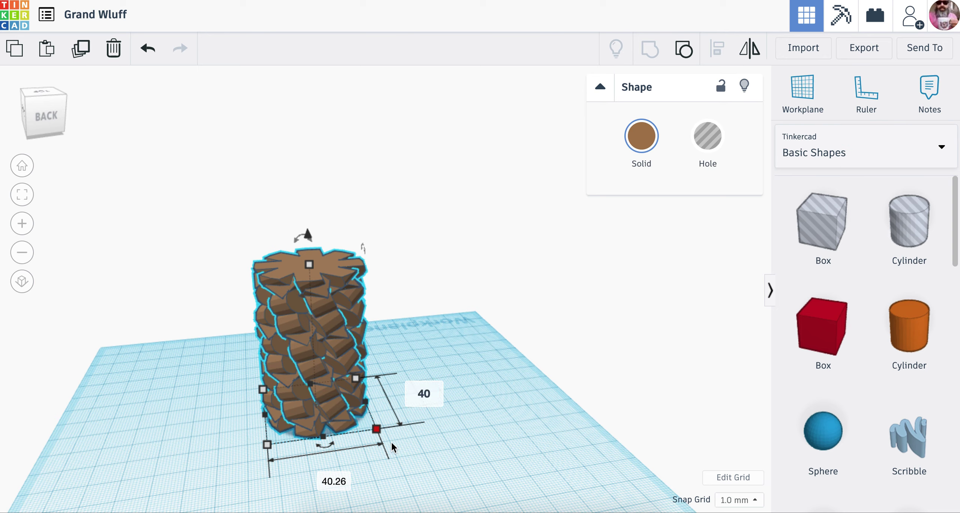
pyautogui.click(333, 482)
pyautogui.write('4')
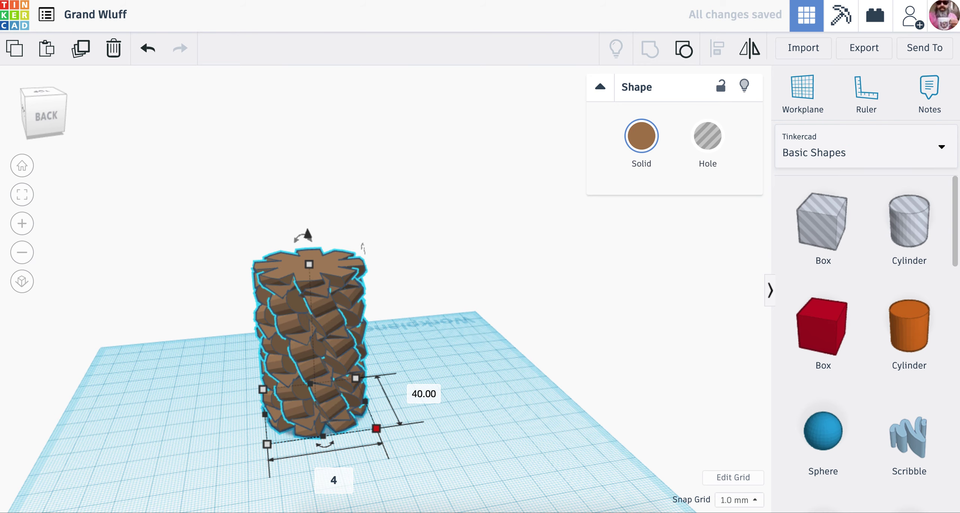
pyautogui.write('0')
pyautogui.press('Return')
pyautogui.click(458, 480)
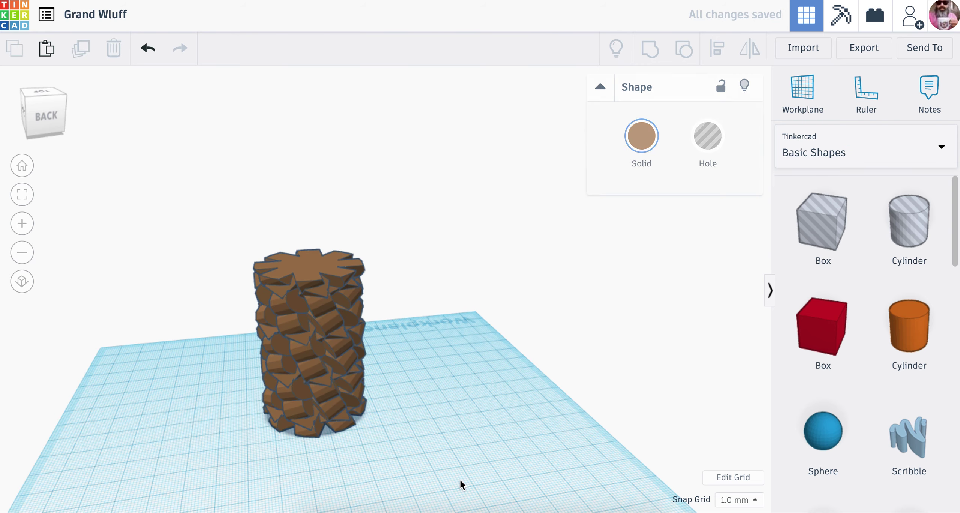
# Inspect the resized column's textured sides and flat top from several angles and distances.
pyautogui.moveTo(424, 386); pyautogui.dragTo(365, 314, button='right')
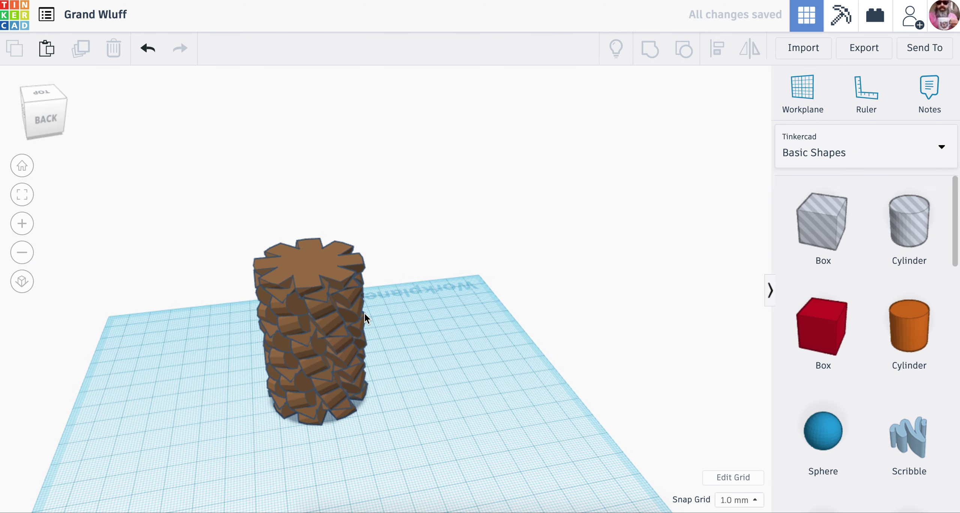
pyautogui.moveTo(425, 335); pyautogui.dragTo(373, 311, button='right')
pyautogui.scroll(5, 373, 311)
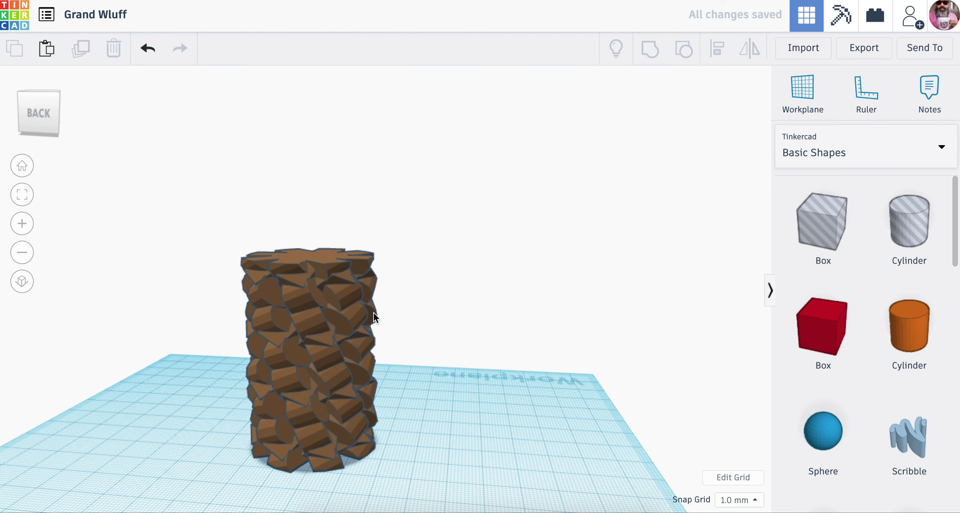
pyautogui.moveTo(305, 358); pyautogui.dragTo(465, 318, button='right')
pyautogui.scroll(2, 473, 320)
pyautogui.scroll(-4, 473, 320)
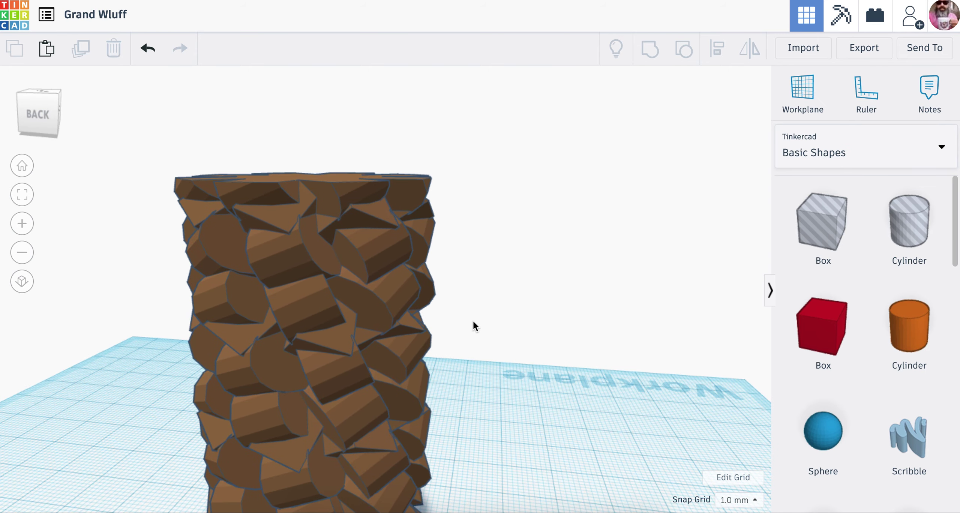
pyautogui.moveTo(475, 321); pyautogui.dragTo(471, 369, button='right')
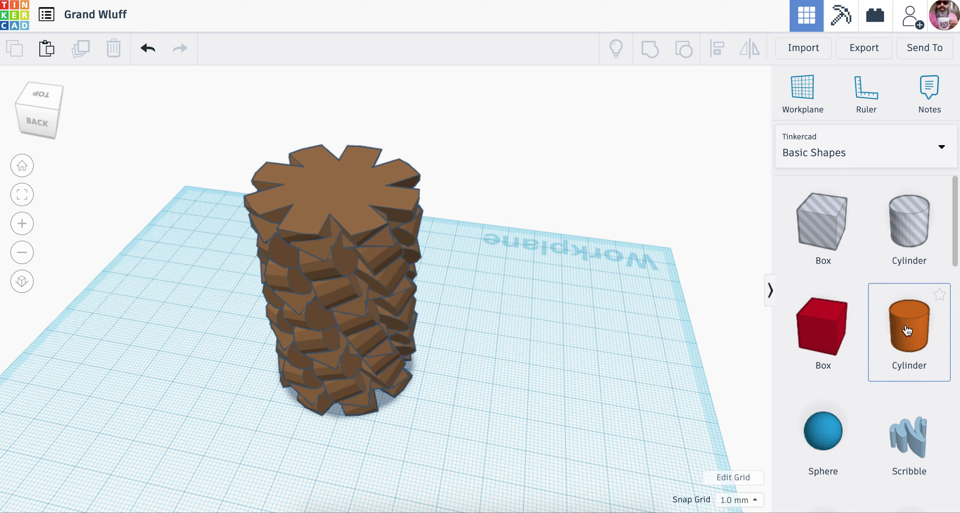
# Place a solid cylinder on the workplane beside the column and set its height to 70 mm.
pyautogui.moveTo(910, 326); pyautogui.dragTo(512, 380)
pyautogui.moveTo(610, 390); pyautogui.dragTo(545, 378, button='right')
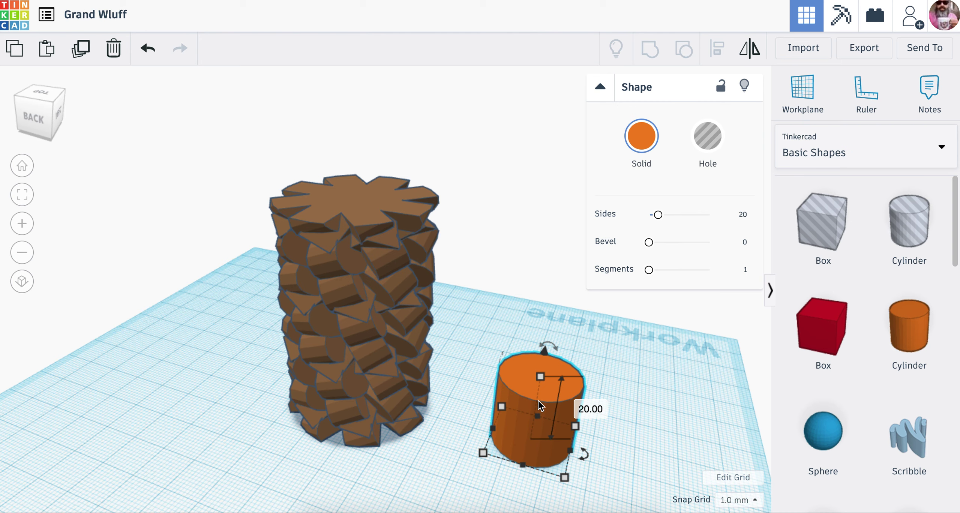
pyautogui.write('70')
pyautogui.press('Return')
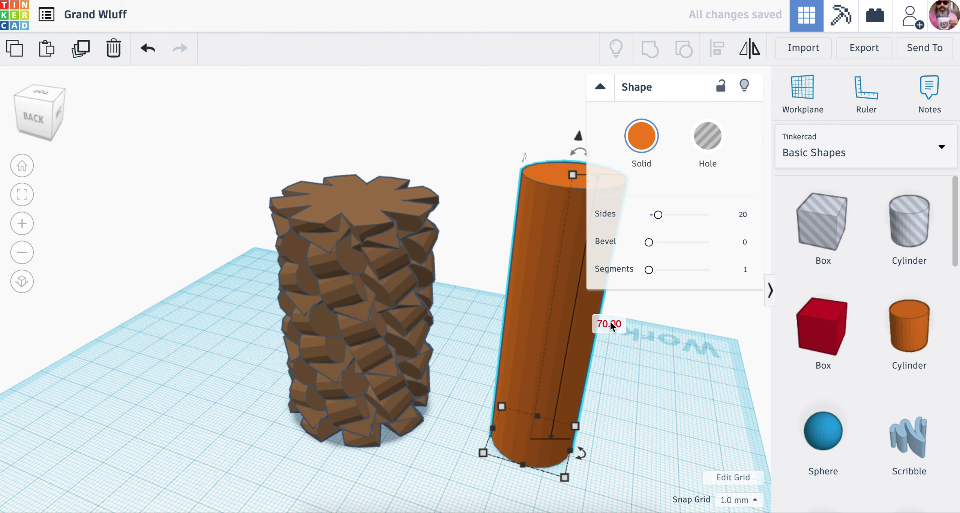
pyautogui.click(674, 323)
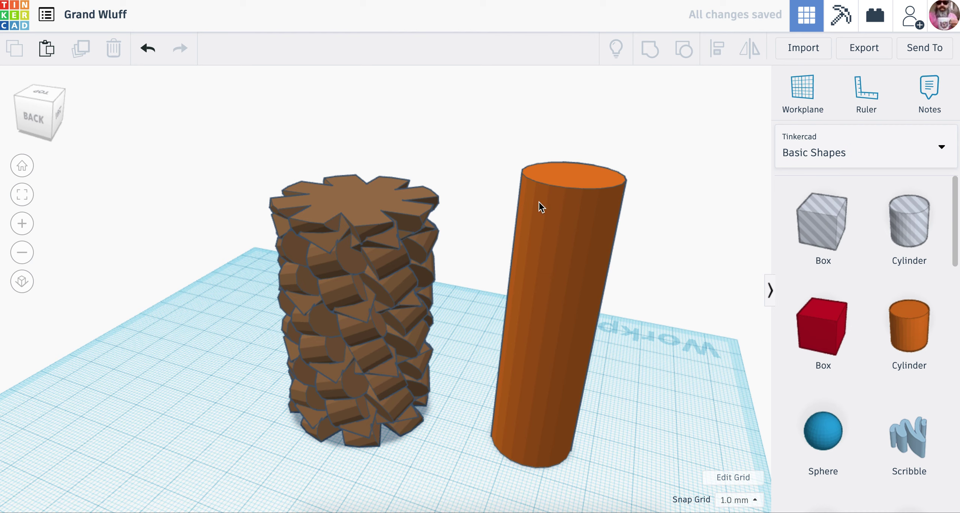
# Turn the 70 mm tall cylinder into a hole and move it into the middle of the column.
pyautogui.click(563, 260)
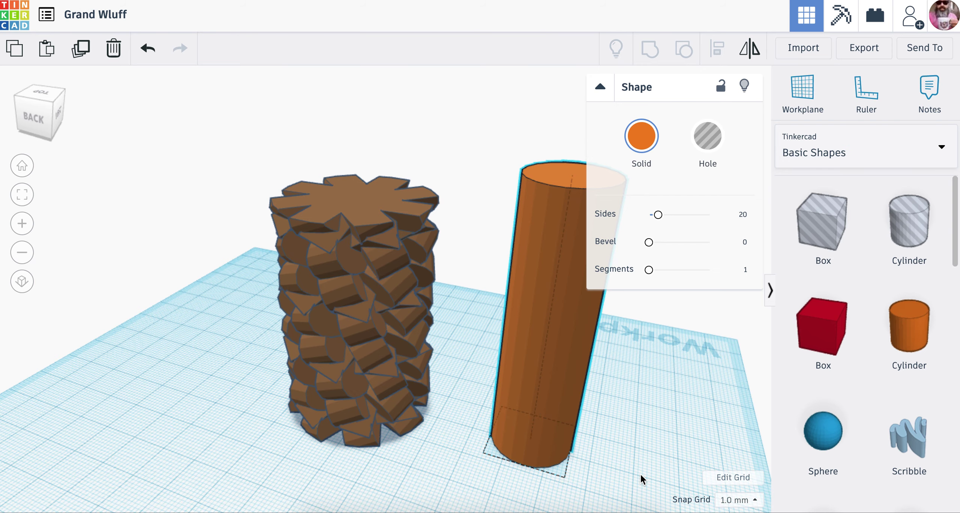
pyautogui.scroll(3, 593, 486)
pyautogui.scroll(3, 591, 486)
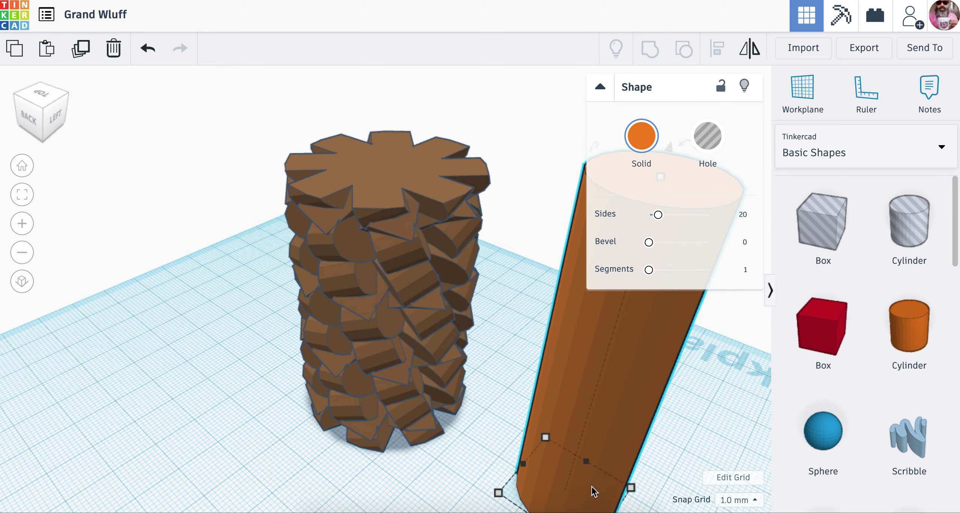
pyautogui.scroll(-5, 591, 486)
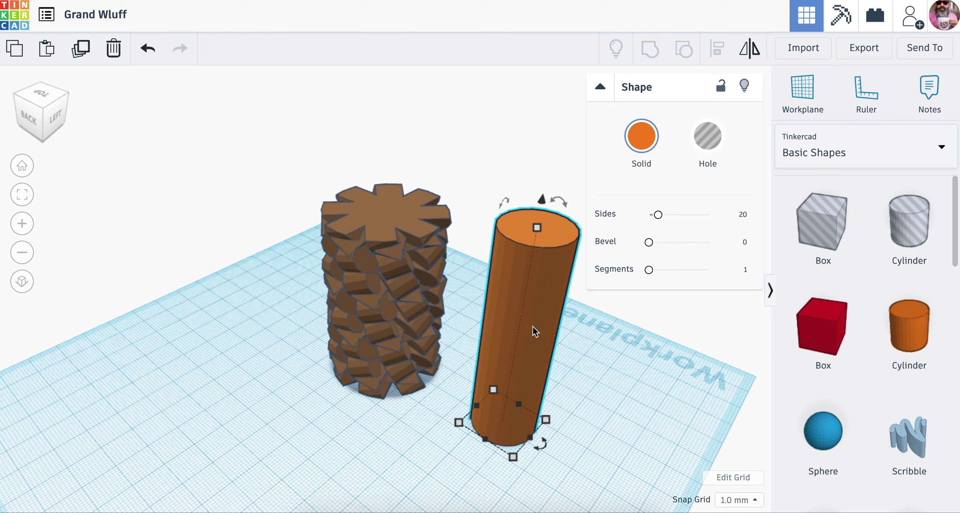
pyautogui.click(707, 142)
pyautogui.moveTo(539, 283); pyautogui.dragTo(400, 230)
pyautogui.moveTo(512, 314); pyautogui.dragTo(487, 401, button='right')
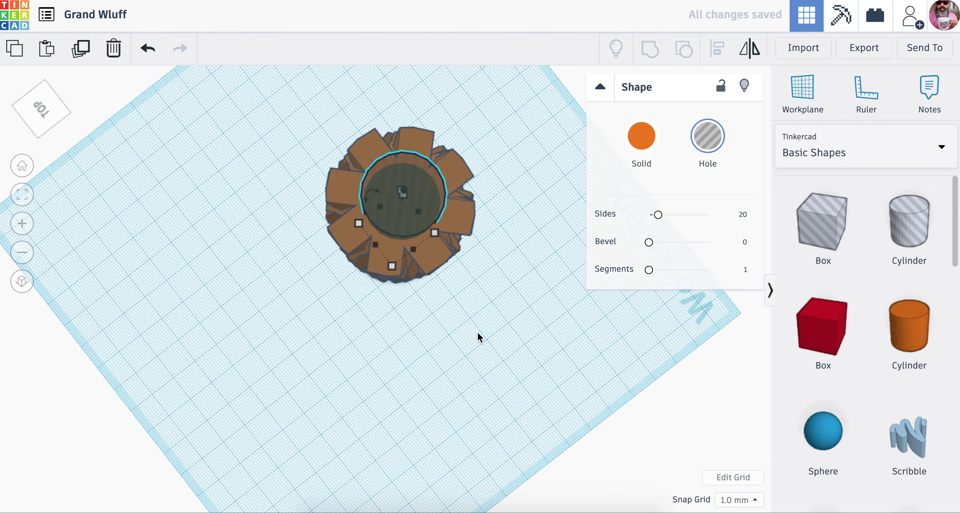
# Select the column and the hole cylinder and align their centres in both horizontal directions.
pyautogui.click(520, 279)
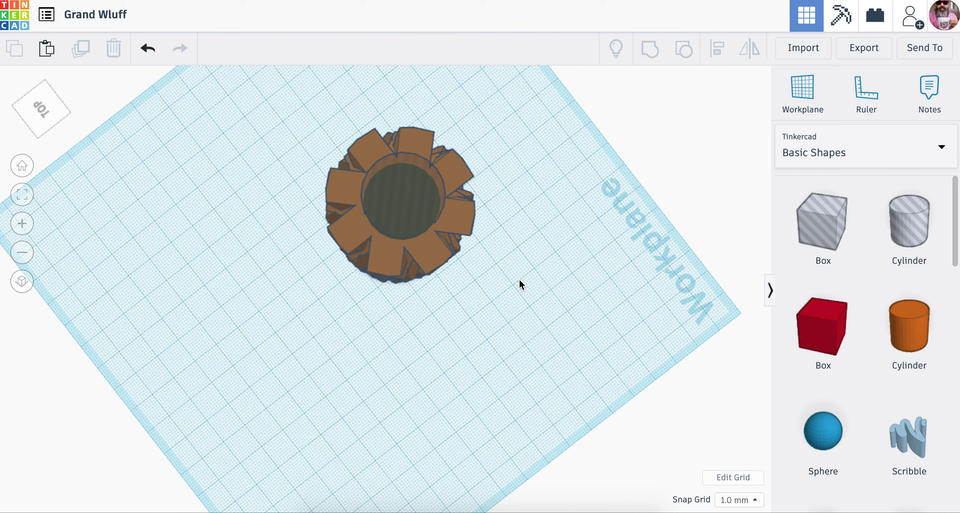
pyautogui.click(422, 219)
pyautogui.click(500, 296)
pyautogui.moveTo(414, 207); pyautogui.dragTo(288, 108)
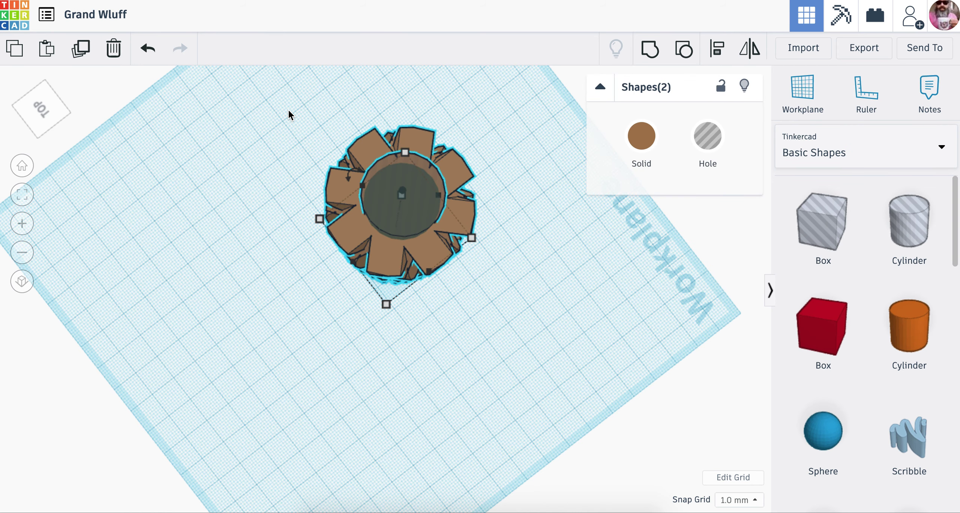
pyautogui.click(717, 51)
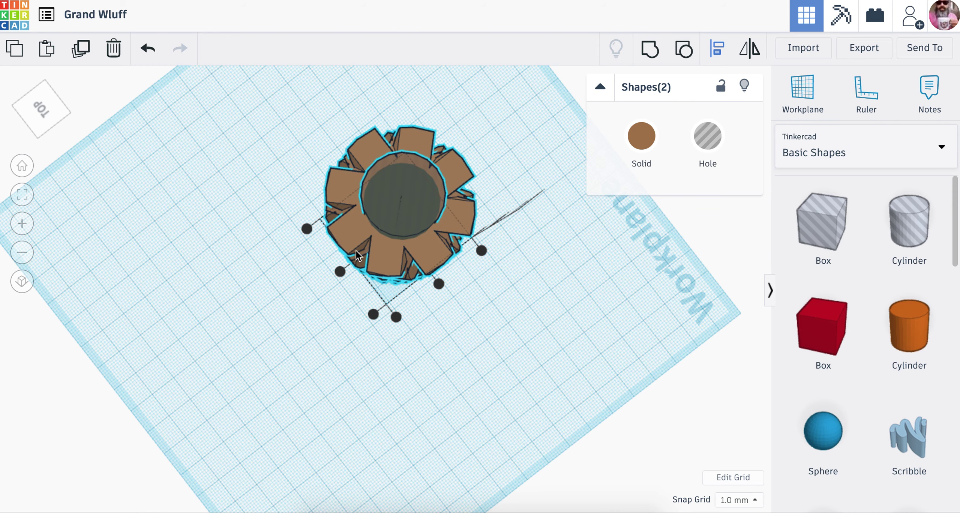
pyautogui.click(340, 271)
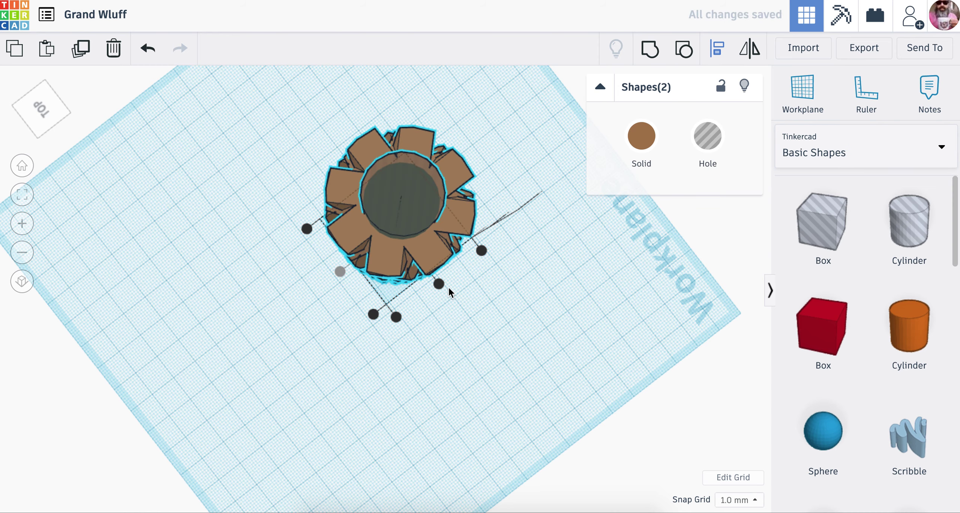
pyautogui.click(438, 284)
# Check the hole at both ends of the column and lower the hole cylinder so it extends beneath the base.
pyautogui.moveTo(551, 292); pyautogui.dragTo(352, 168, button='right')
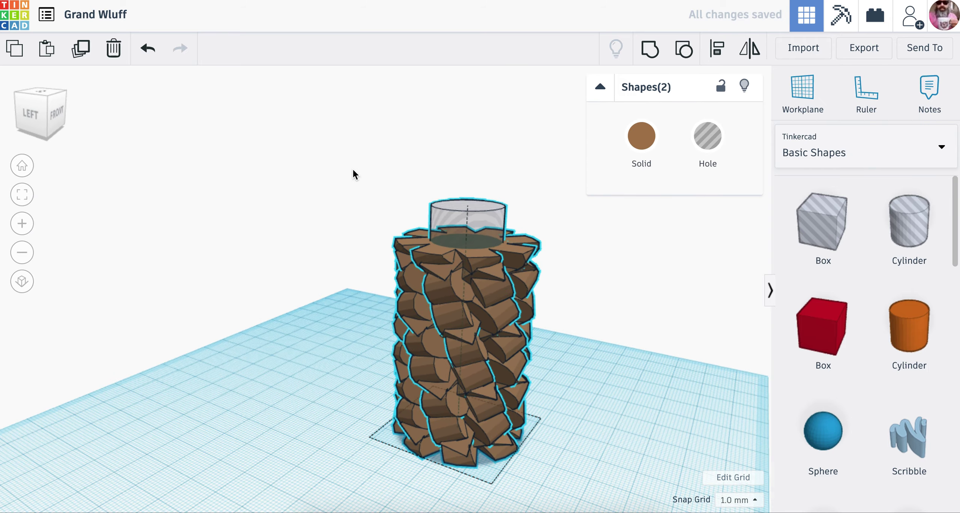
pyautogui.moveTo(513, 223); pyautogui.dragTo(478, 415, button='right')
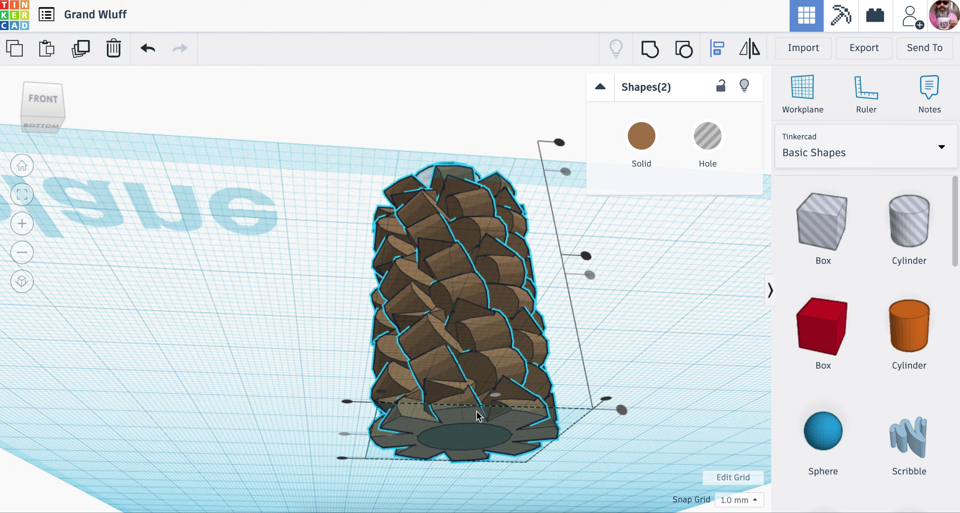
pyautogui.moveTo(656, 386); pyautogui.dragTo(376, 210, button='right')
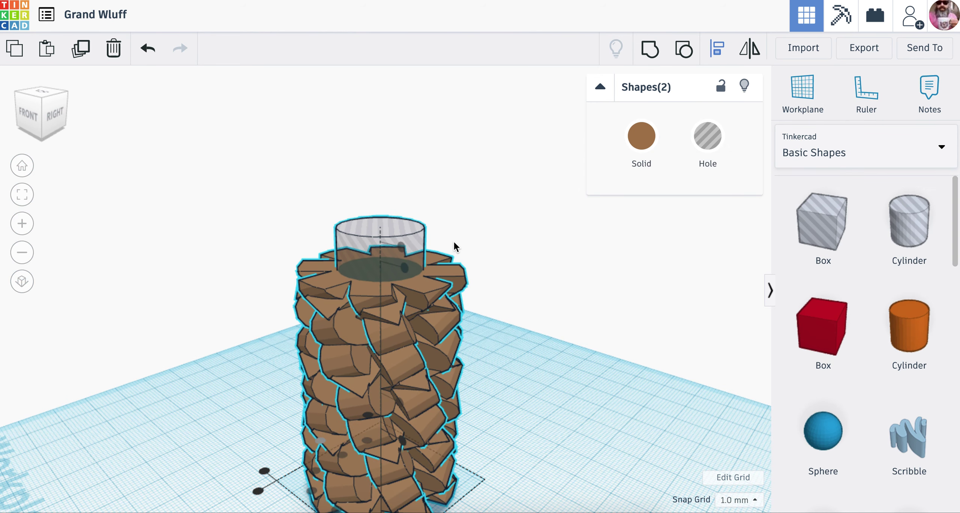
pyautogui.click(508, 332)
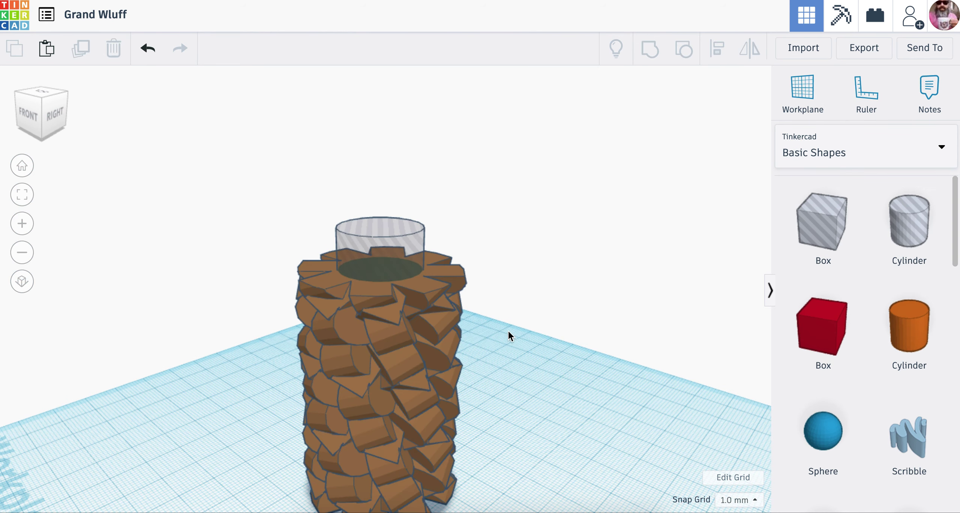
pyautogui.click(390, 219)
pyautogui.moveTo(379, 196); pyautogui.dragTo(492, 281)
pyautogui.moveTo(492, 282); pyautogui.dragTo(420, 220, button='right')
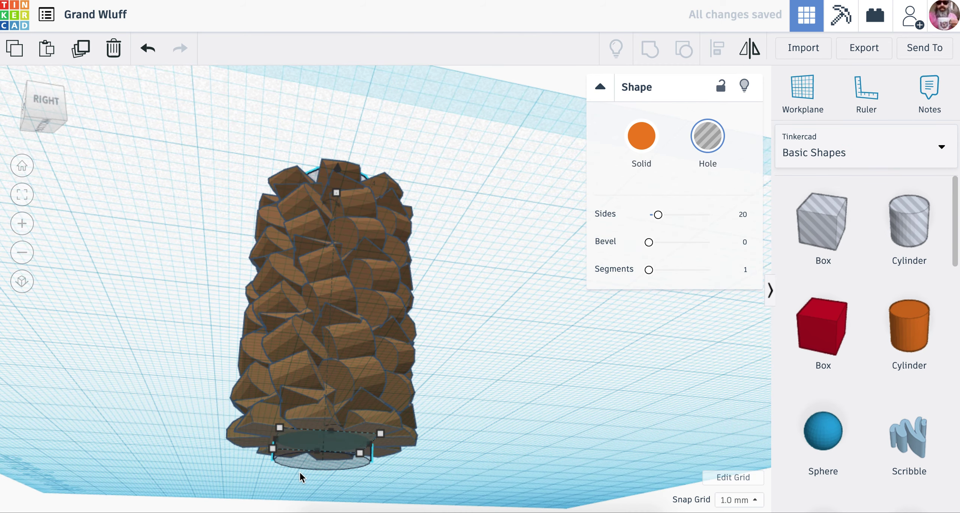
# Group the column with the hole cylinder to cut a round bore through its full height, and check the hollow result.
pyautogui.moveTo(490, 377); pyautogui.dragTo(461, 244, button='right')
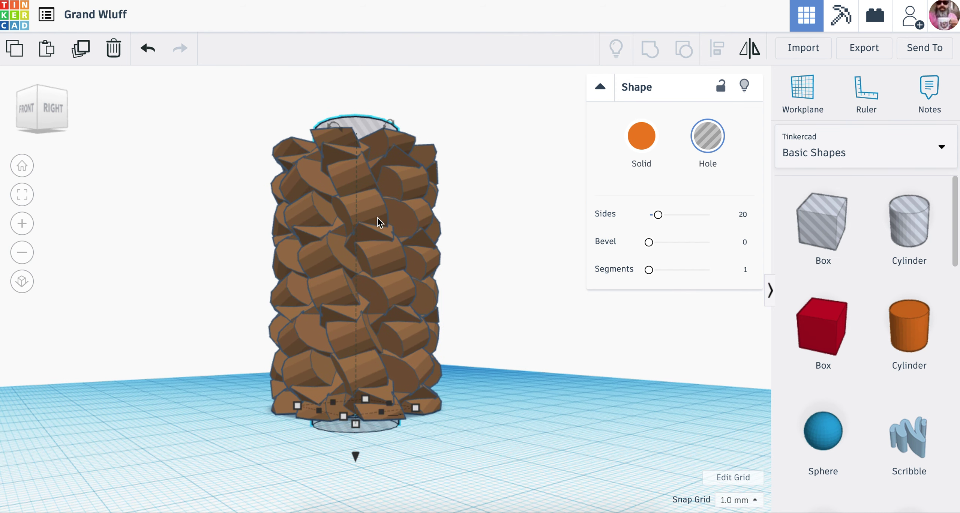
pyautogui.moveTo(521, 465); pyautogui.dragTo(187, 80)
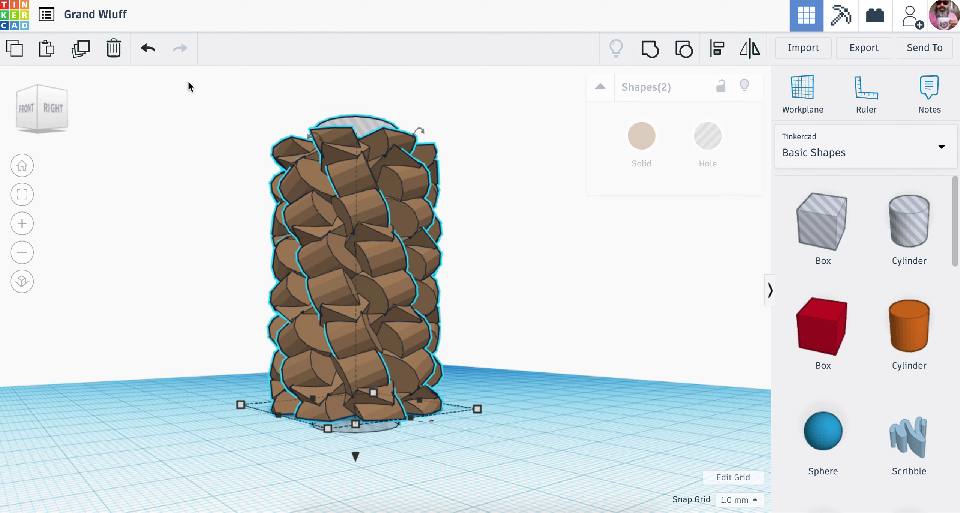
pyautogui.click(650, 49)
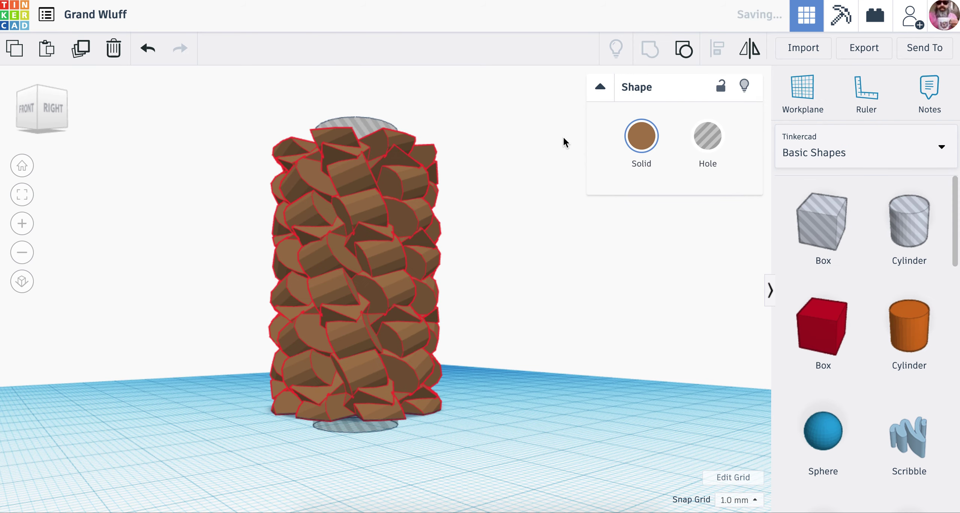
pyautogui.moveTo(554, 162); pyautogui.dragTo(540, 263, button='right')
pyautogui.moveTo(535, 298); pyautogui.dragTo(396, 199, button='right')
pyautogui.moveTo(542, 319); pyautogui.dragTo(435, 330, button='right')
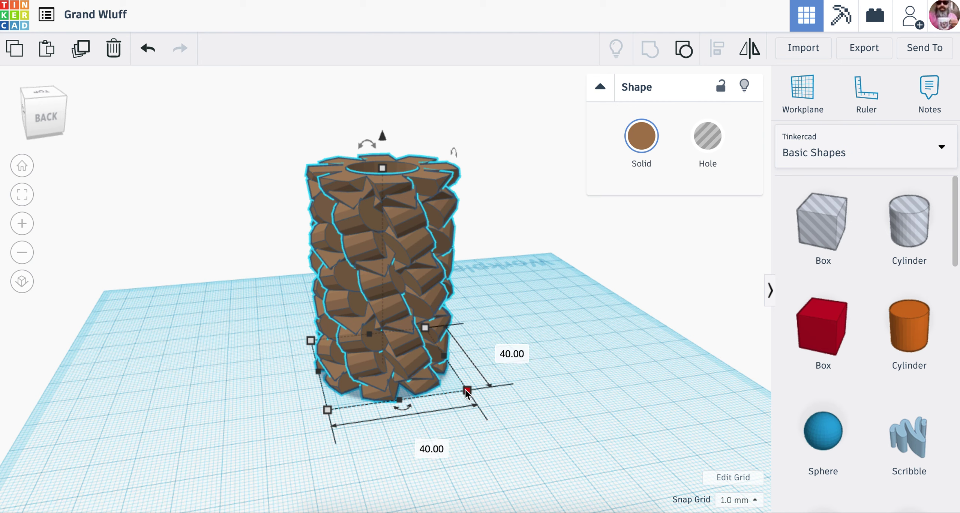
pyautogui.moveTo(528, 324); pyautogui.dragTo(516, 403, button='right')
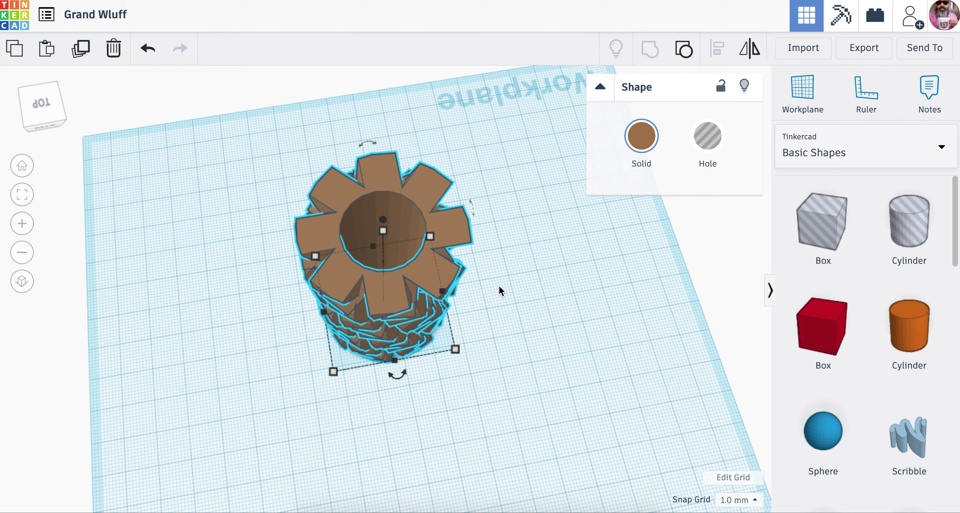
pyautogui.moveTo(498, 285); pyautogui.dragTo(287, 222, button='right')
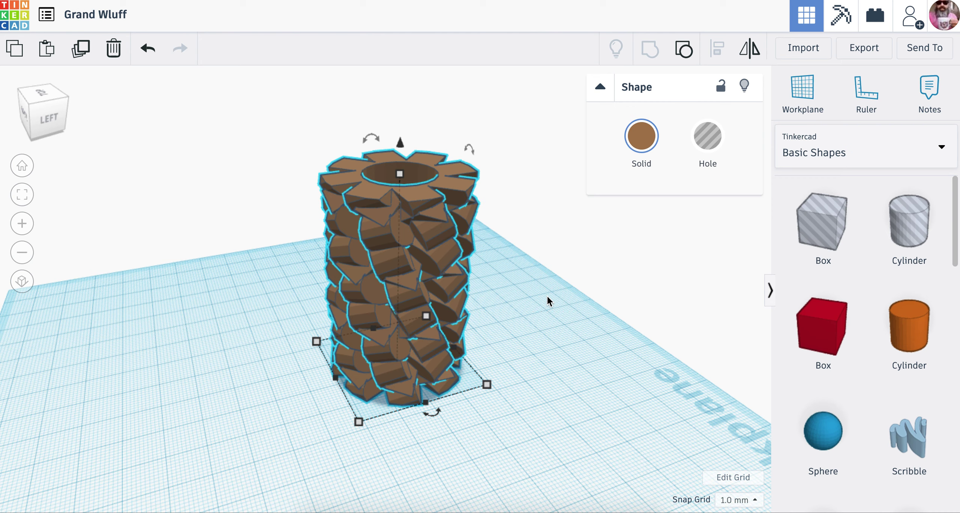
pyautogui.click(546, 307)
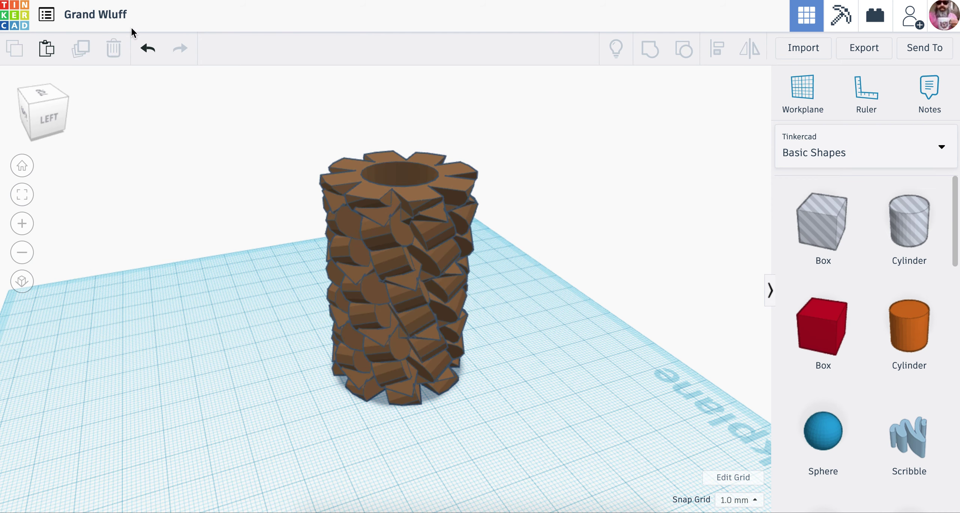
# Rename the design as "heart - duplicated".
pyautogui.click(118, 15)
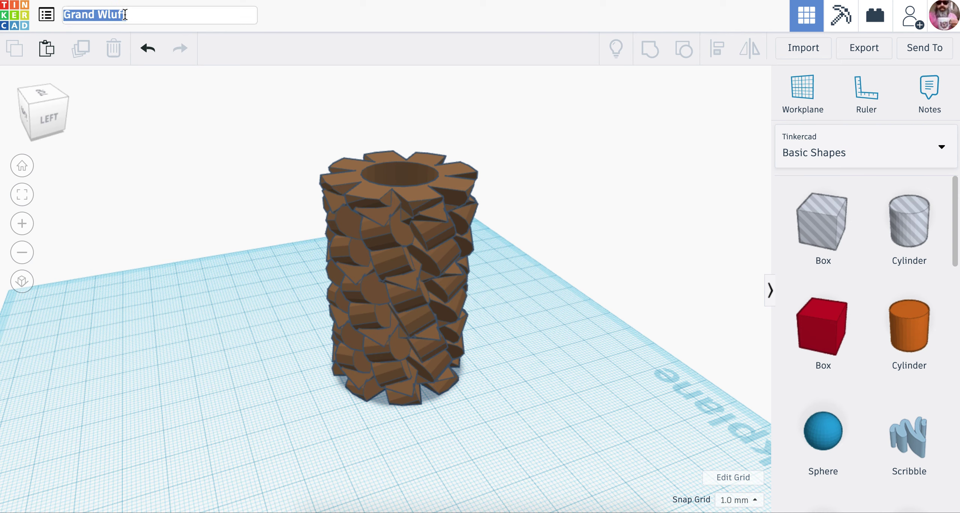
pyautogui.press('BackSpace')
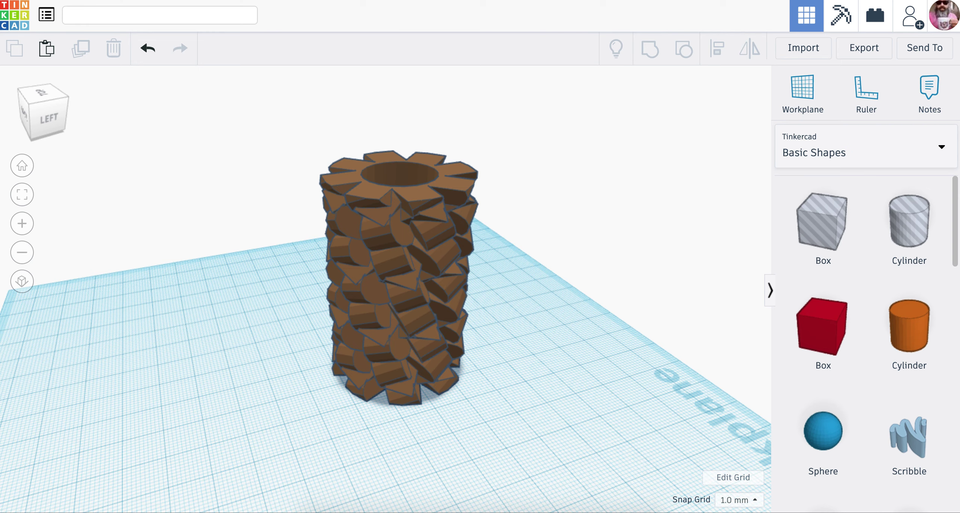
pyautogui.write('heat')
pyautogui.press('BackSpace')
pyautogui.press('XF86AudioRaiseVolume')
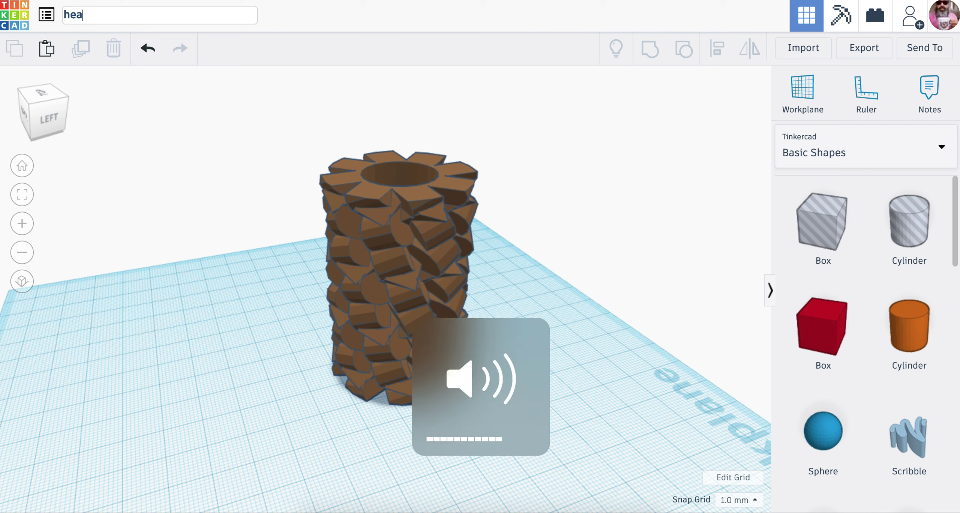
pyautogui.press('BackSpace')
pyautogui.press('BackSpace')
pyautogui.press('BackSpace')
pyautogui.write('heart - duplicated')
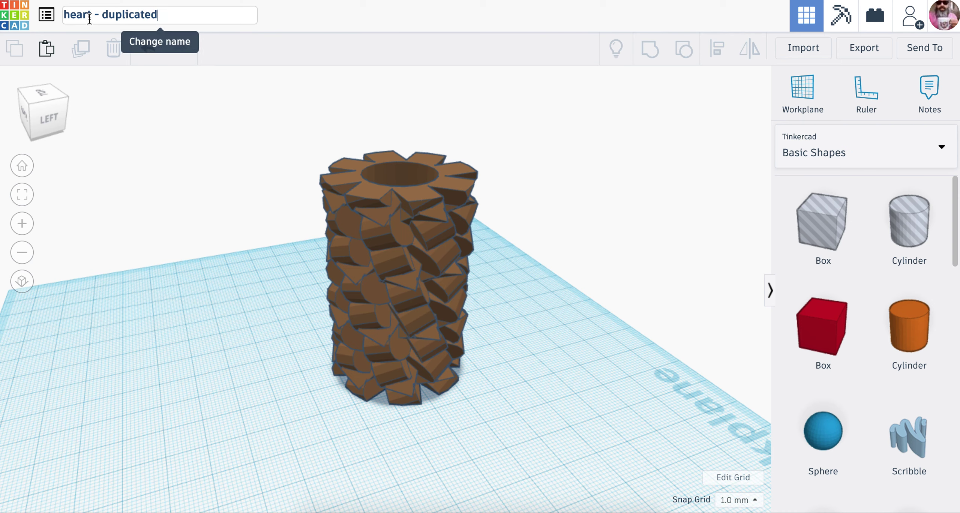
pyautogui.click(215, 194)
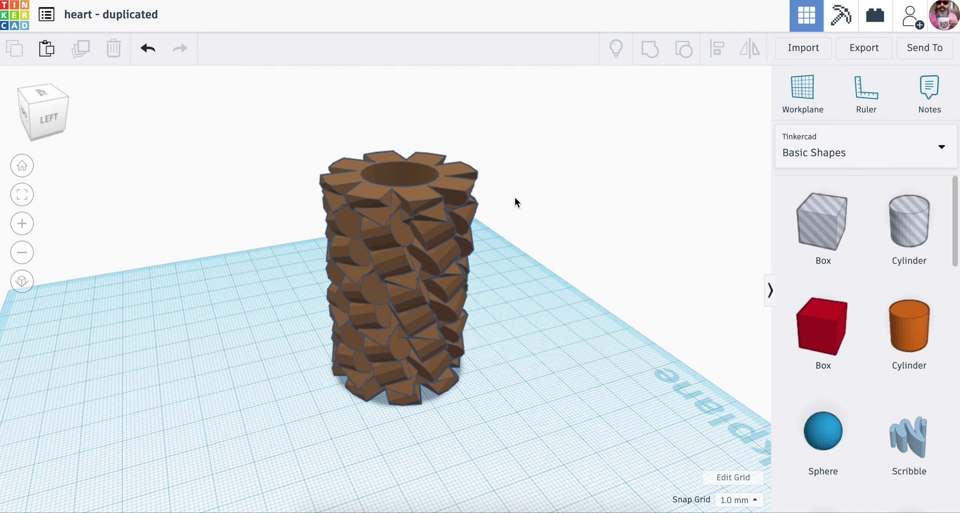
pyautogui.moveTo(529, 222); pyautogui.dragTo(457, 269, button='right')
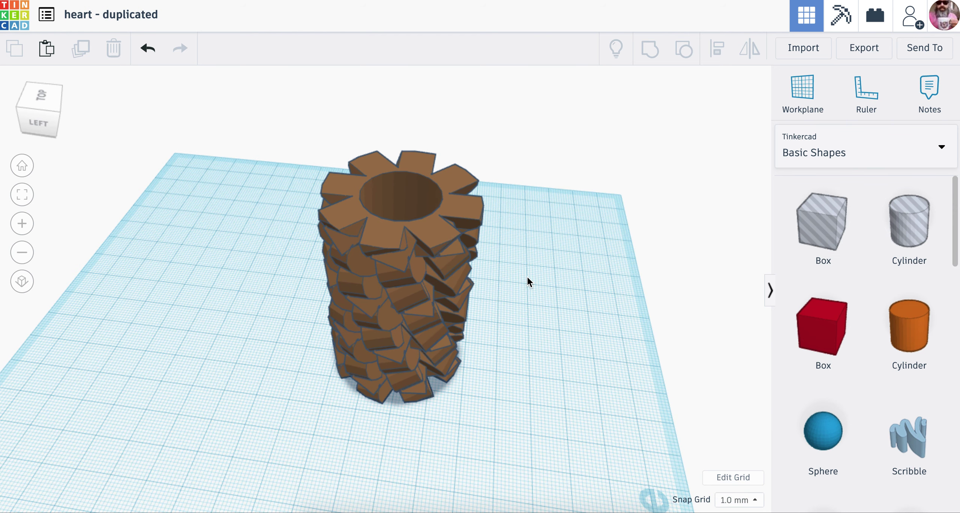
pyautogui.moveTo(543, 268); pyautogui.dragTo(449, 298, button='right')
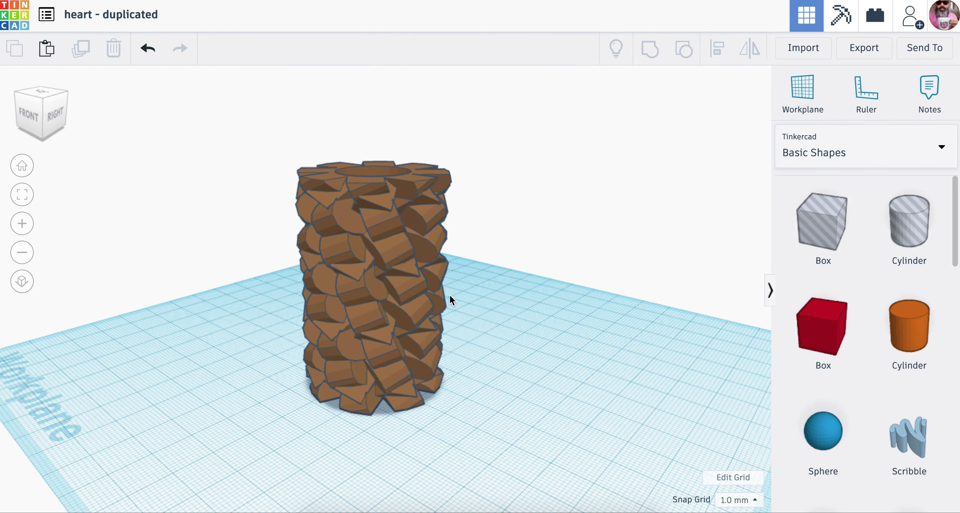
pyautogui.scroll(5, 450, 294)
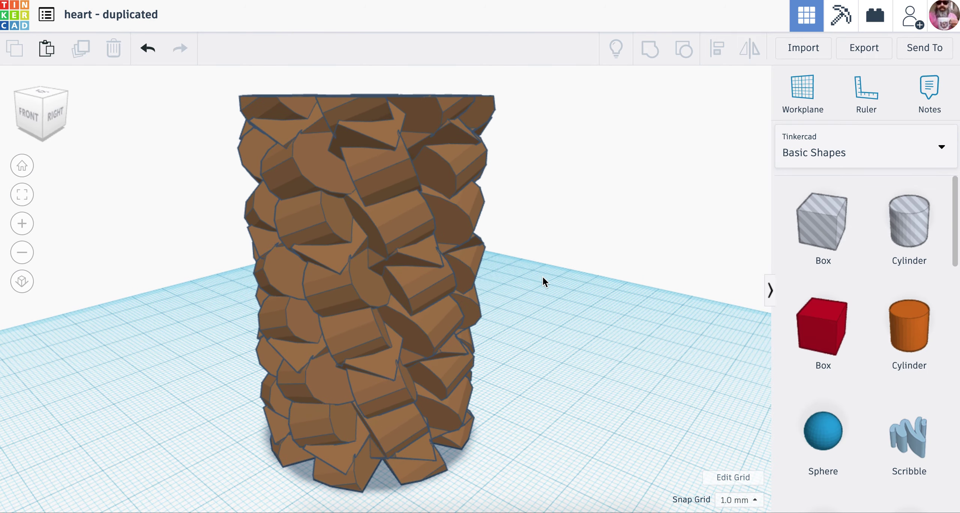
pyautogui.moveTo(522, 279); pyautogui.dragTo(498, 282, button='right')
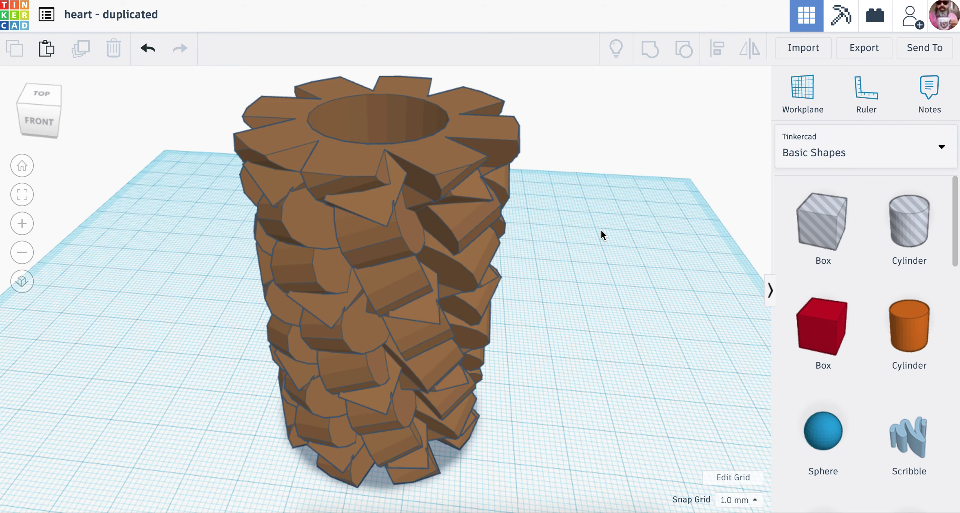
pyautogui.scroll(-3, 601, 231)
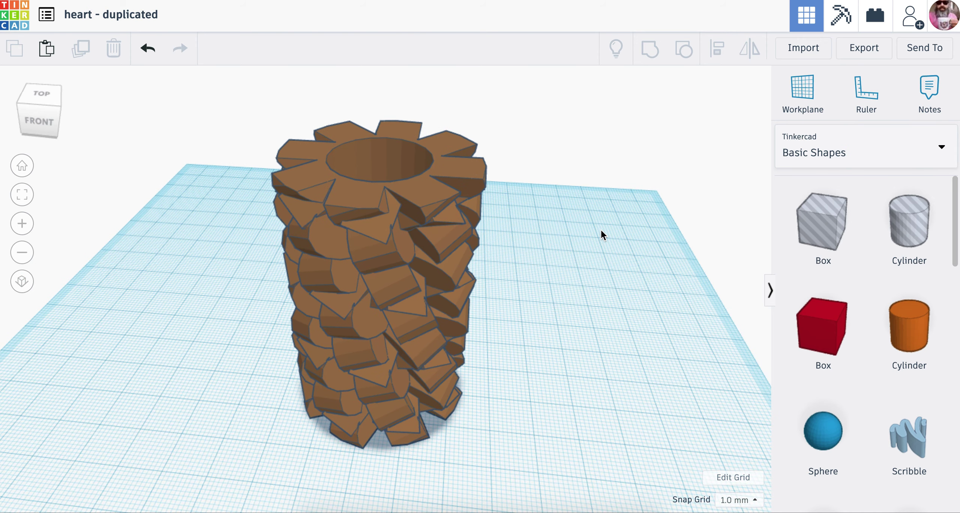